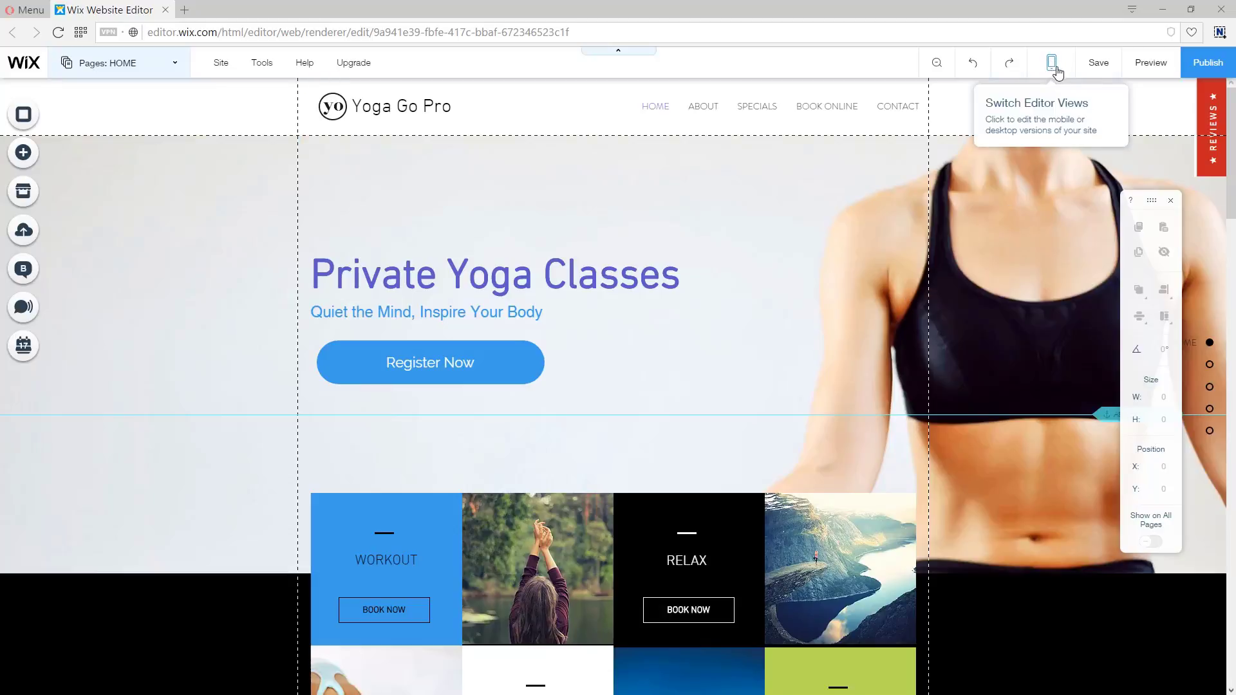
Step: Switch to the mobile view of the Yoga Go Pro home page
{"action": "left_click", "coordinate": [1052, 64]}
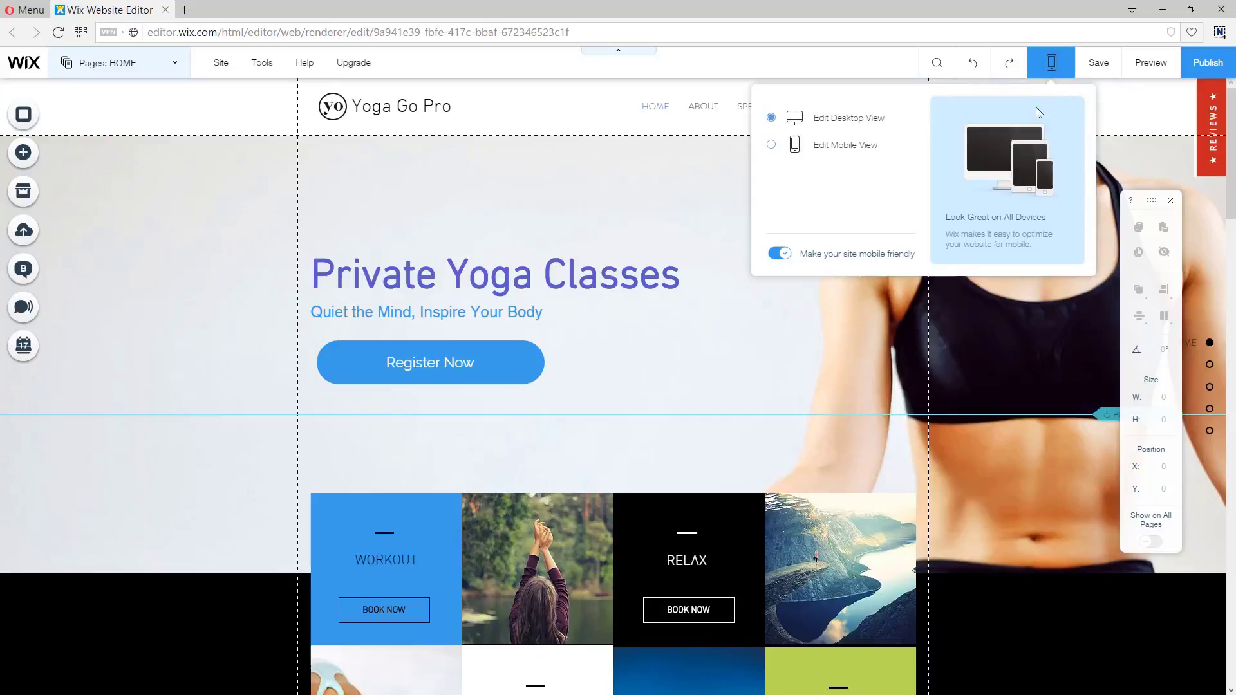
{"action": "left_click", "coordinate": [837, 147]}
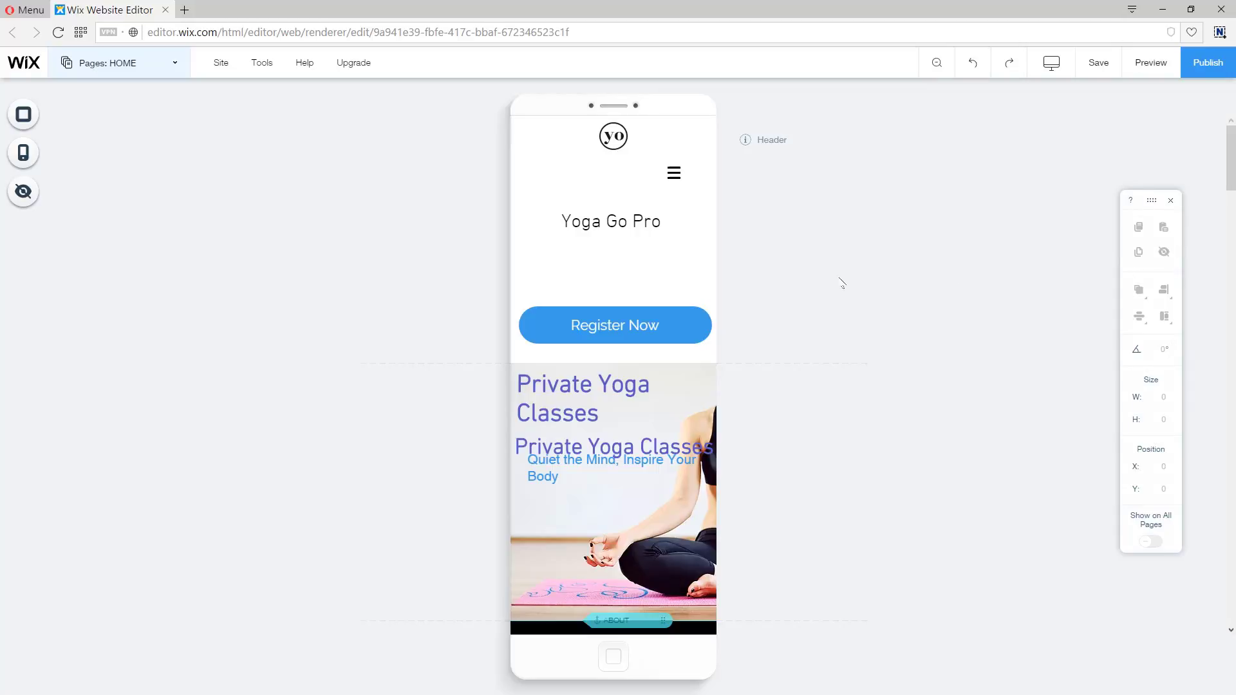
{"action": "left_click", "coordinate": [617, 137]}
{"action": "left_click_drag", "start_coordinate": [615, 136], "coordinate": [616, 136]}
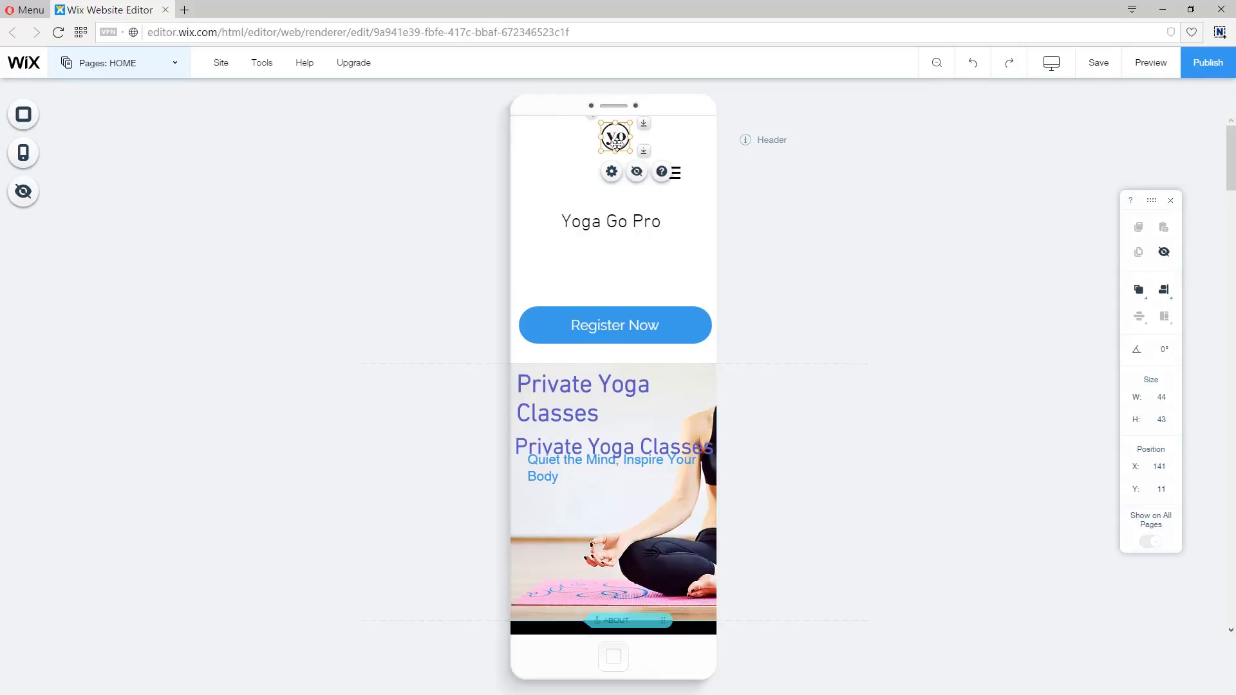
{"action": "left_click", "coordinate": [1164, 255]}
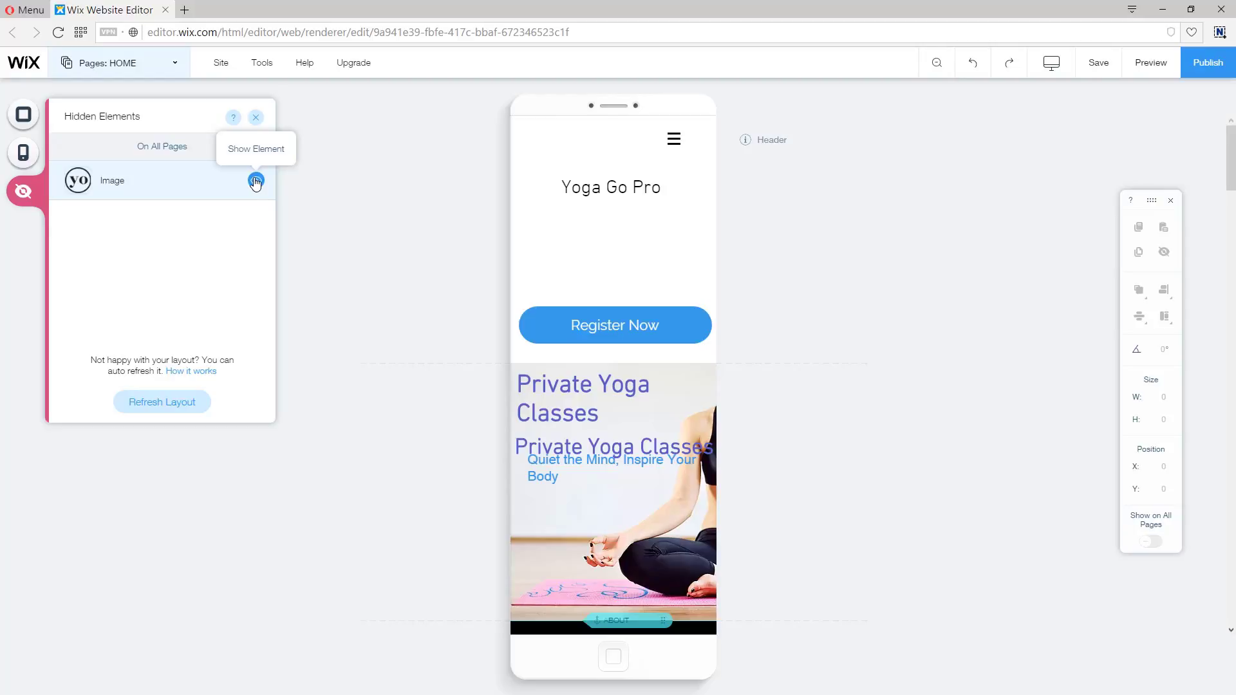
{"action": "left_click", "coordinate": [256, 181]}
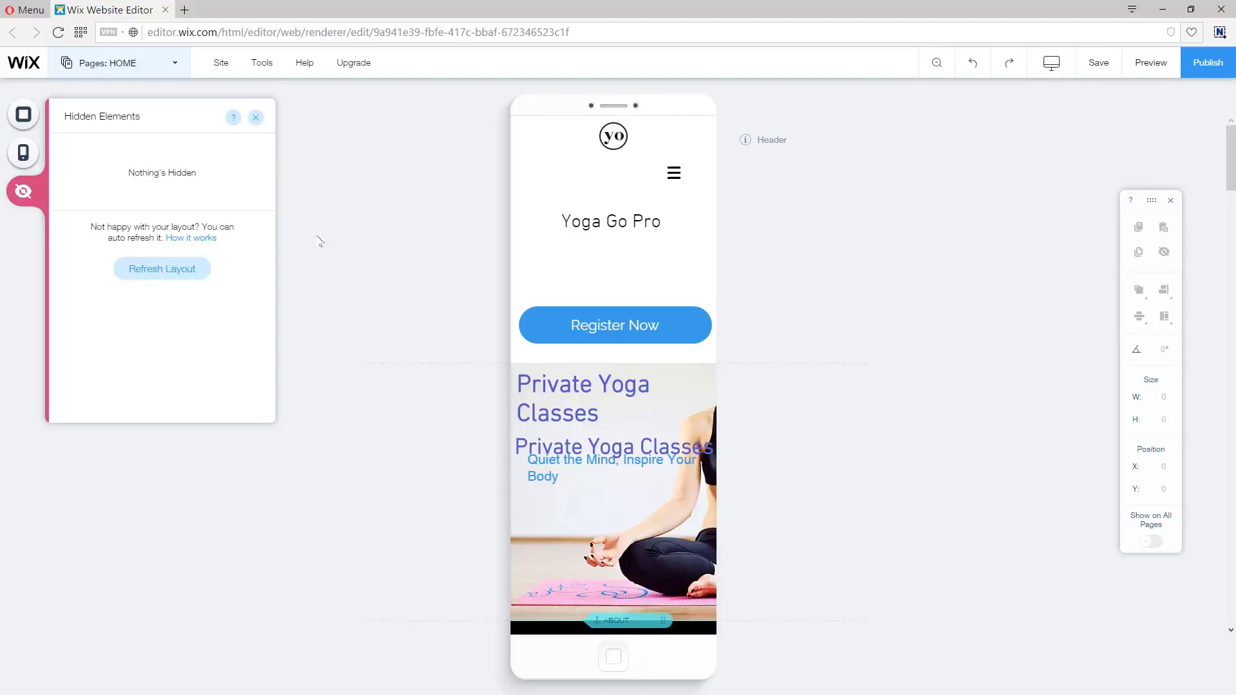
{"action": "left_click", "coordinate": [255, 118]}
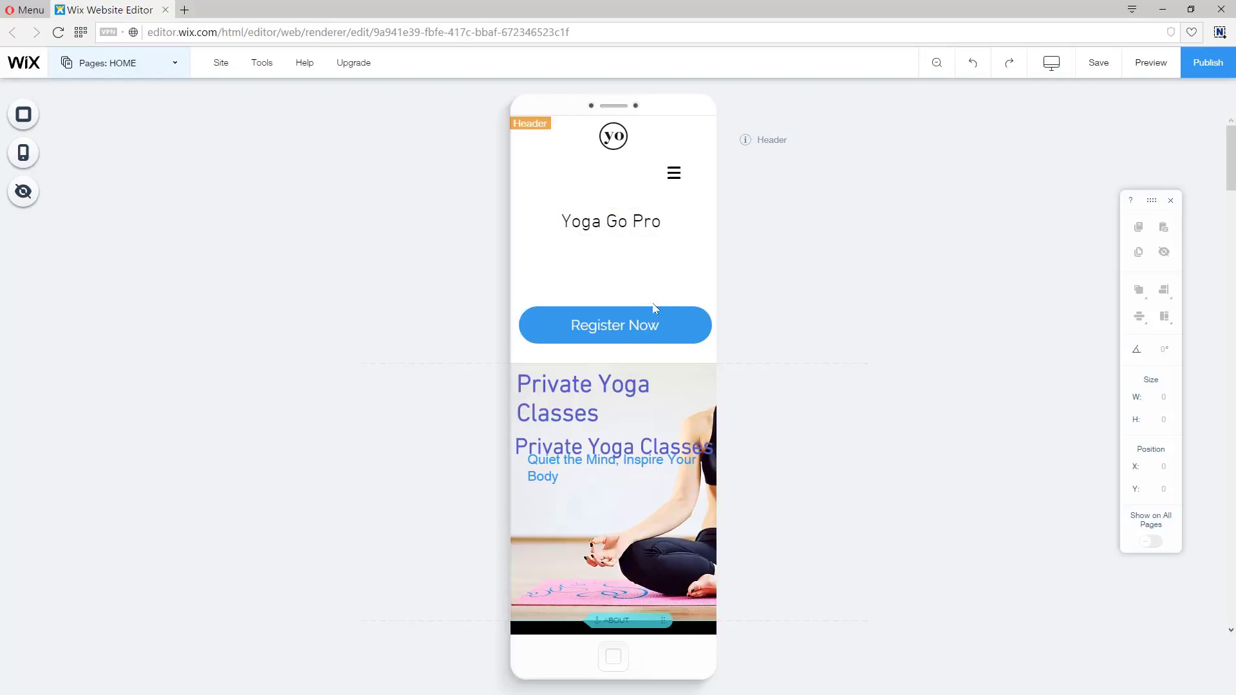
{"action": "scroll", "coordinate": [647, 306], "scroll_direction": "down", "scroll_amount": 1}
{"action": "scroll", "coordinate": [650, 306], "scroll_direction": "down", "scroll_amount": 3}
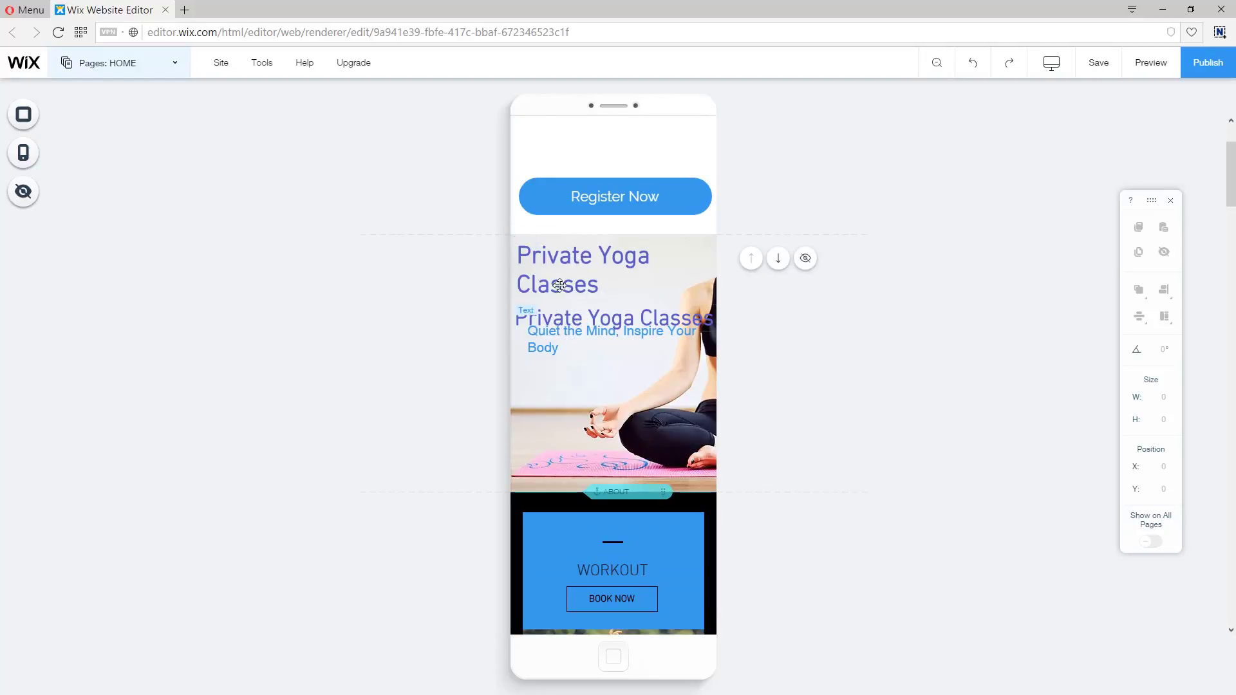
{"action": "scroll", "coordinate": [590, 399], "scroll_direction": "down", "scroll_amount": 10}
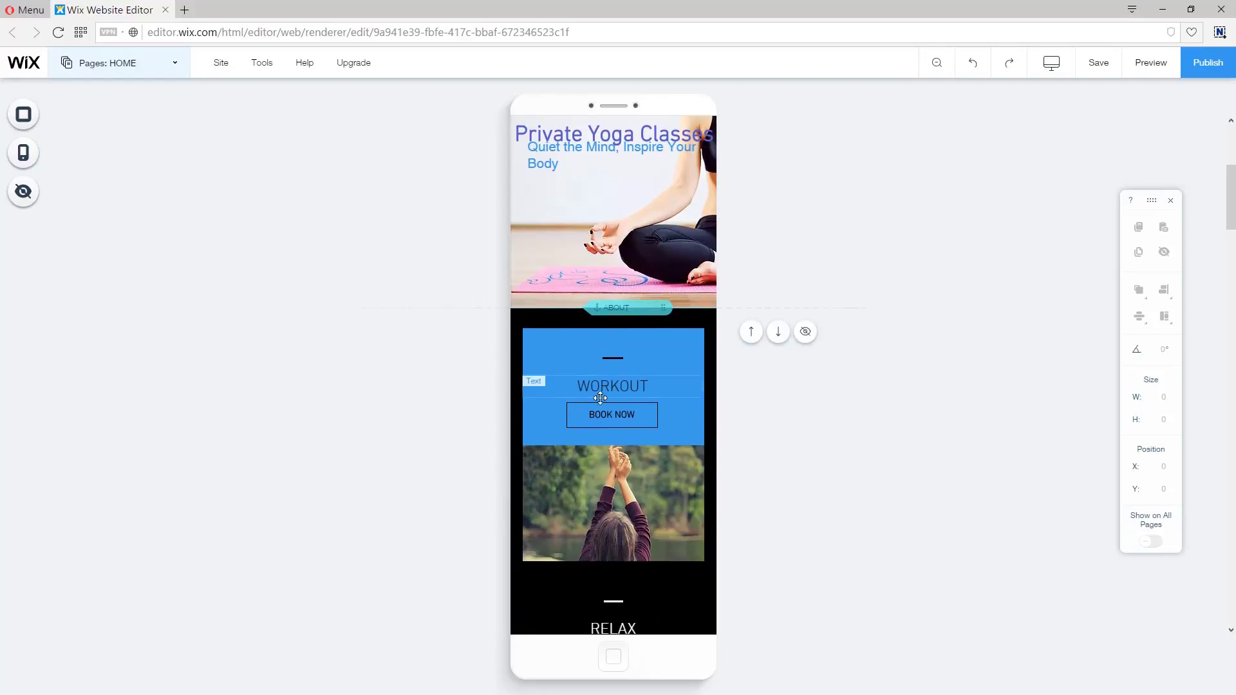
{"action": "scroll", "coordinate": [622, 363], "scroll_direction": "down", "scroll_amount": 20}
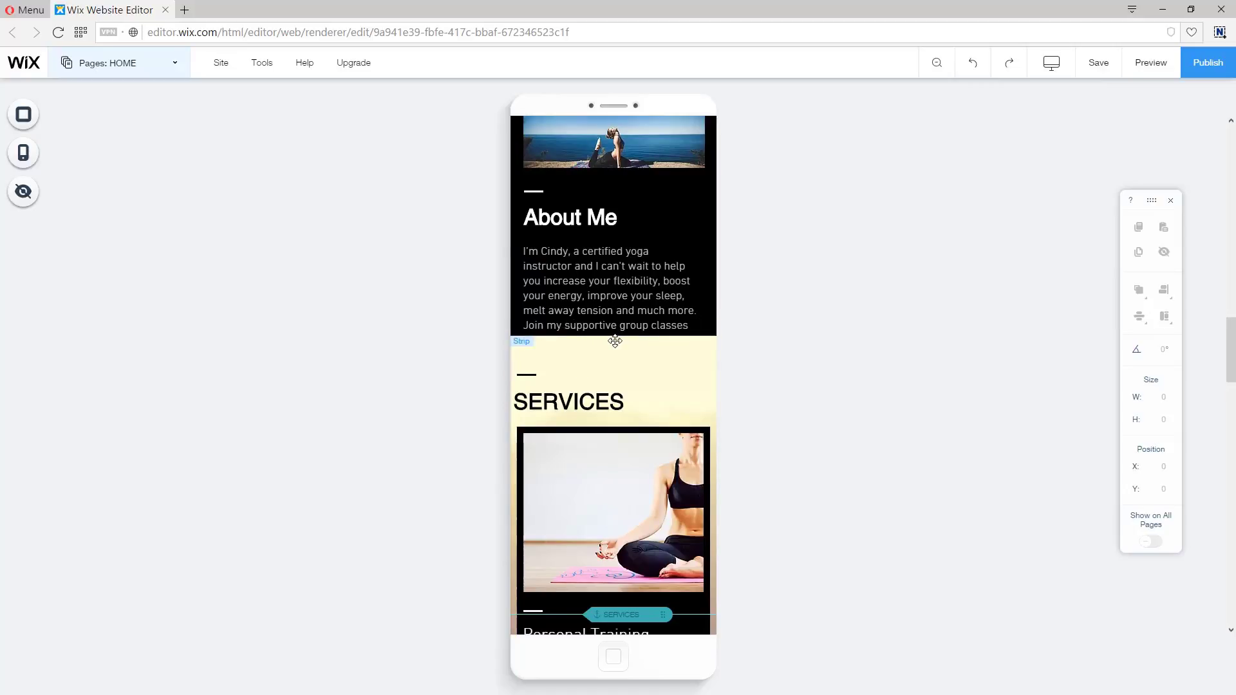
{"action": "scroll", "coordinate": [615, 344], "scroll_direction": "down", "scroll_amount": 15}
{"action": "scroll", "coordinate": [618, 322], "scroll_direction": "down", "scroll_amount": 5}
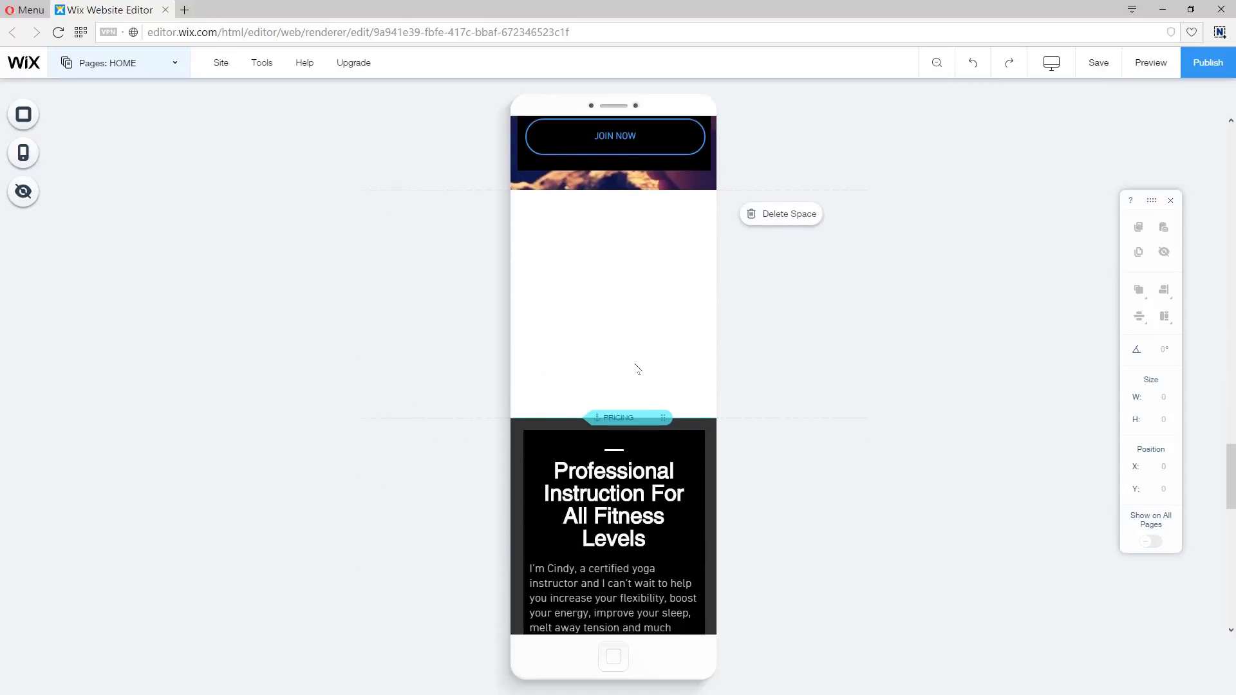
{"action": "scroll", "coordinate": [629, 352], "scroll_direction": "down", "scroll_amount": 10}
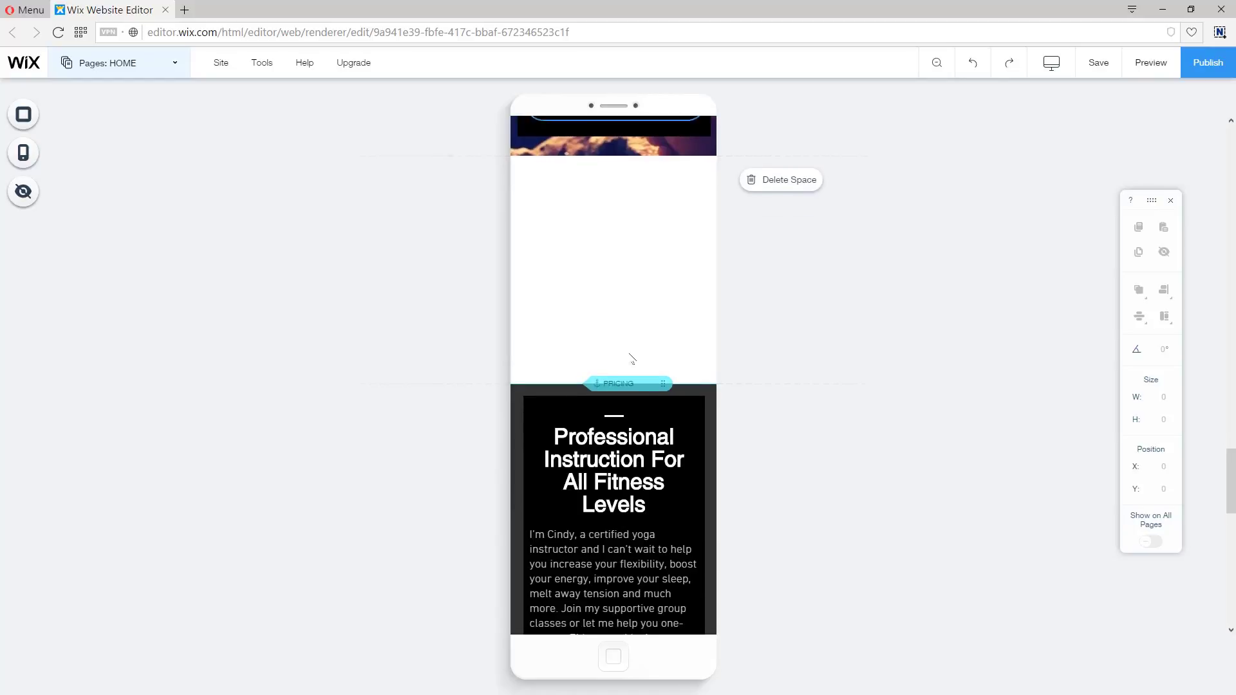
{"action": "scroll", "coordinate": [641, 358], "scroll_direction": "down", "scroll_amount": 3}
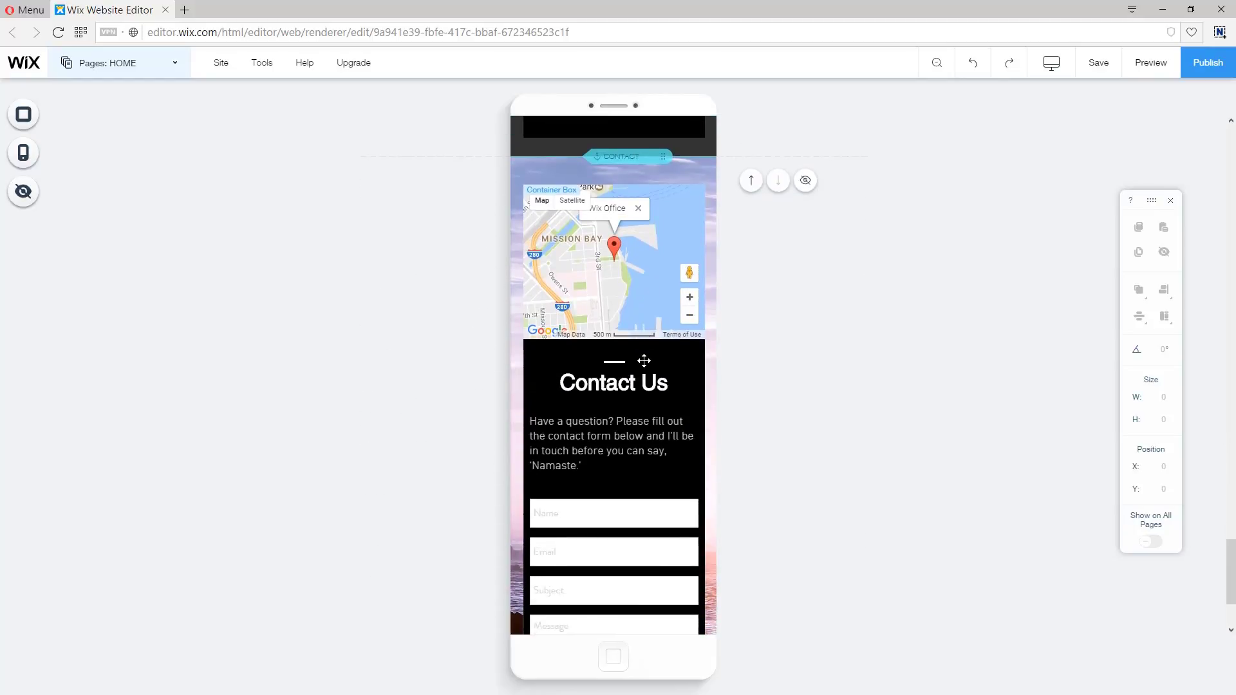
{"action": "scroll", "coordinate": [644, 361], "scroll_direction": "down", "scroll_amount": 5}
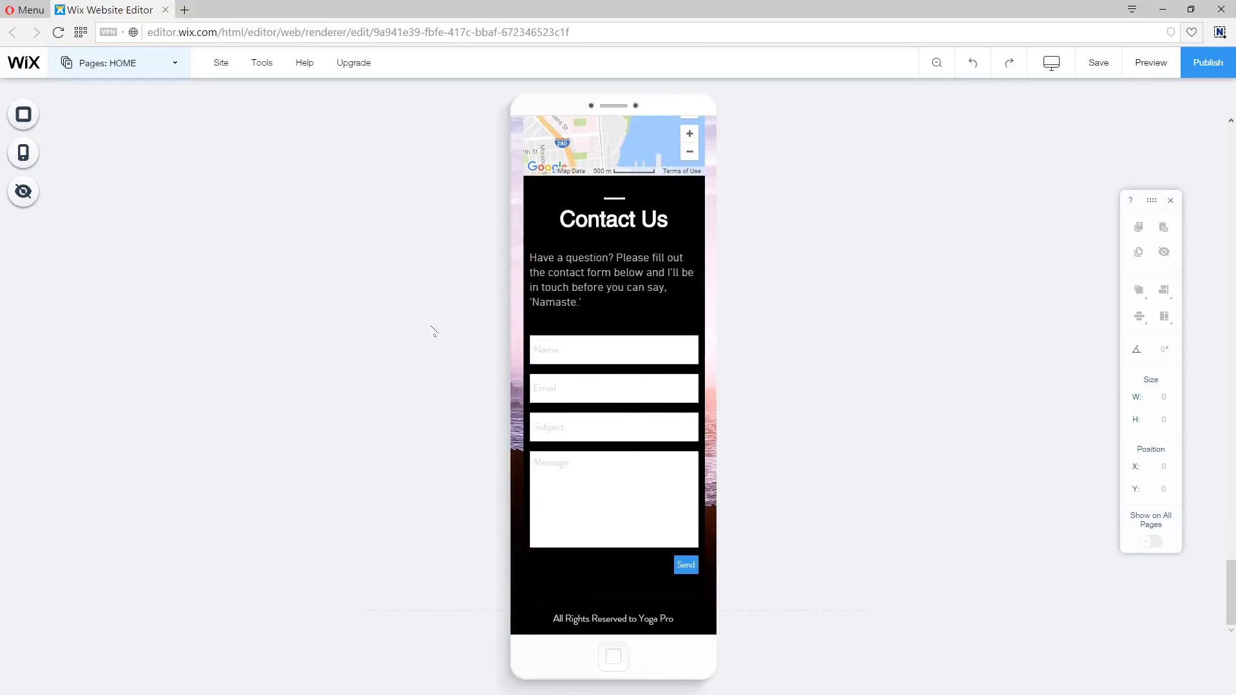
{"action": "scroll", "coordinate": [539, 378], "scroll_direction": "up", "scroll_amount": 20}
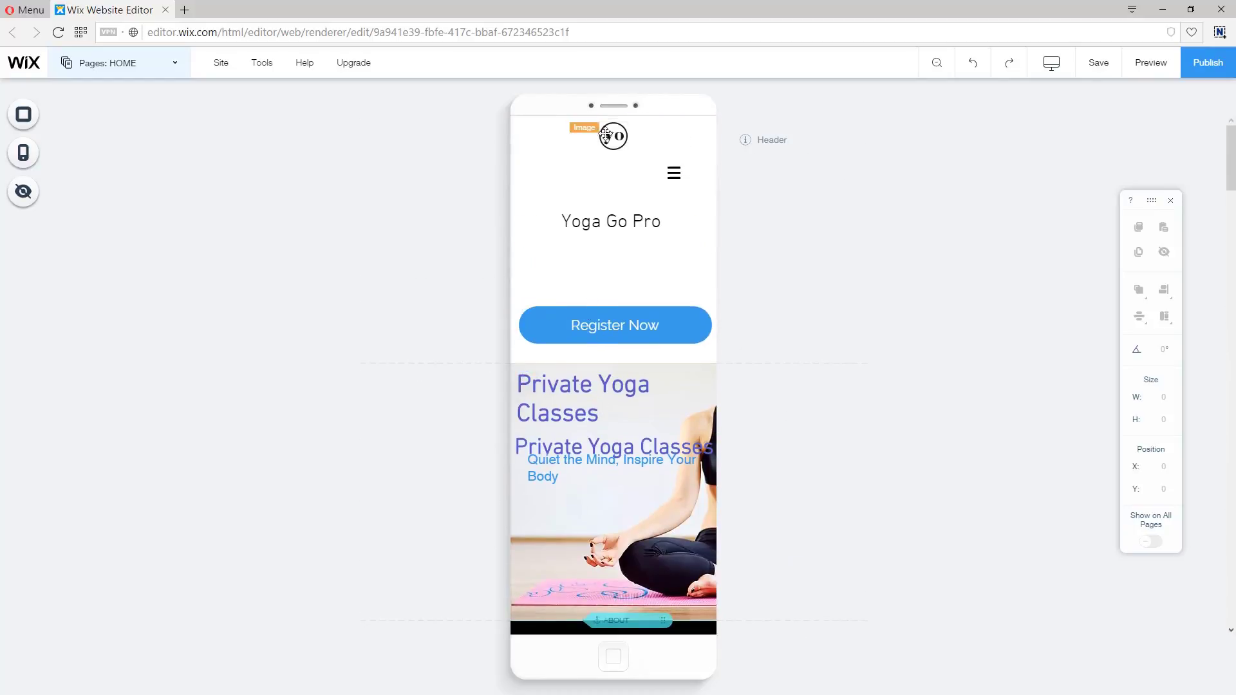
Step: Place the logo top-left, the Yoga Go Pro title beside it, and the menu icon top right
{"action": "left_click", "coordinate": [615, 138]}
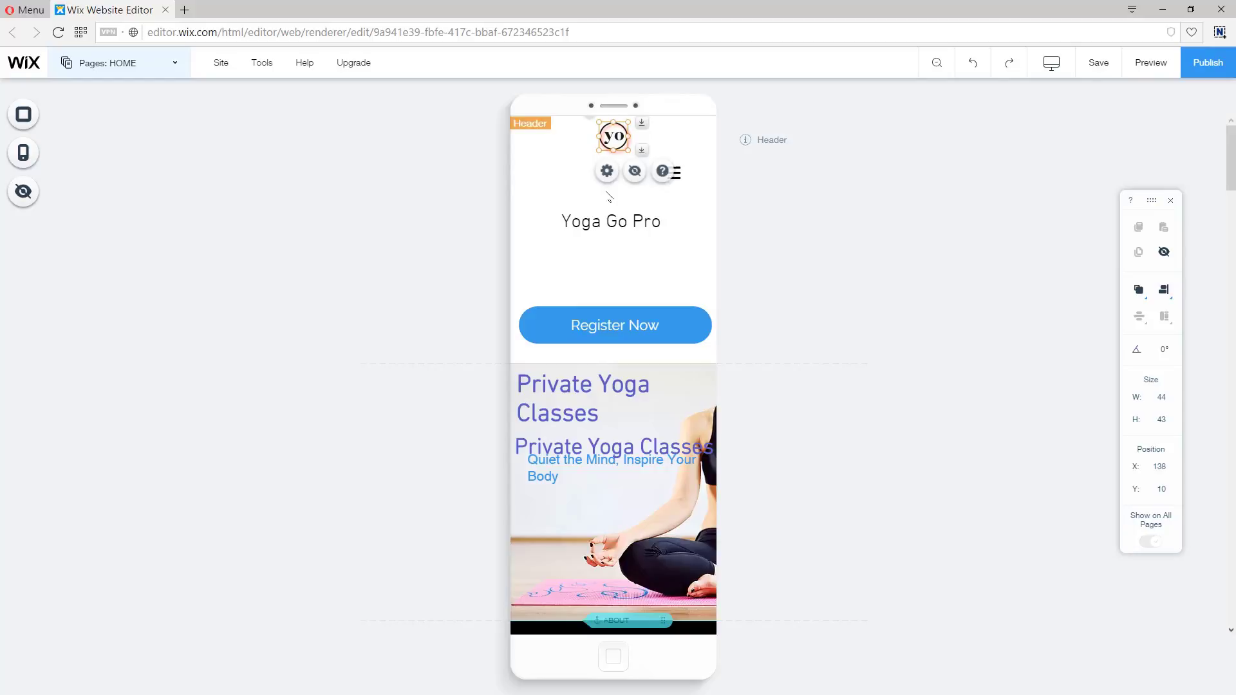
{"action": "left_click_drag", "start_coordinate": [615, 135], "coordinate": [537, 128]}
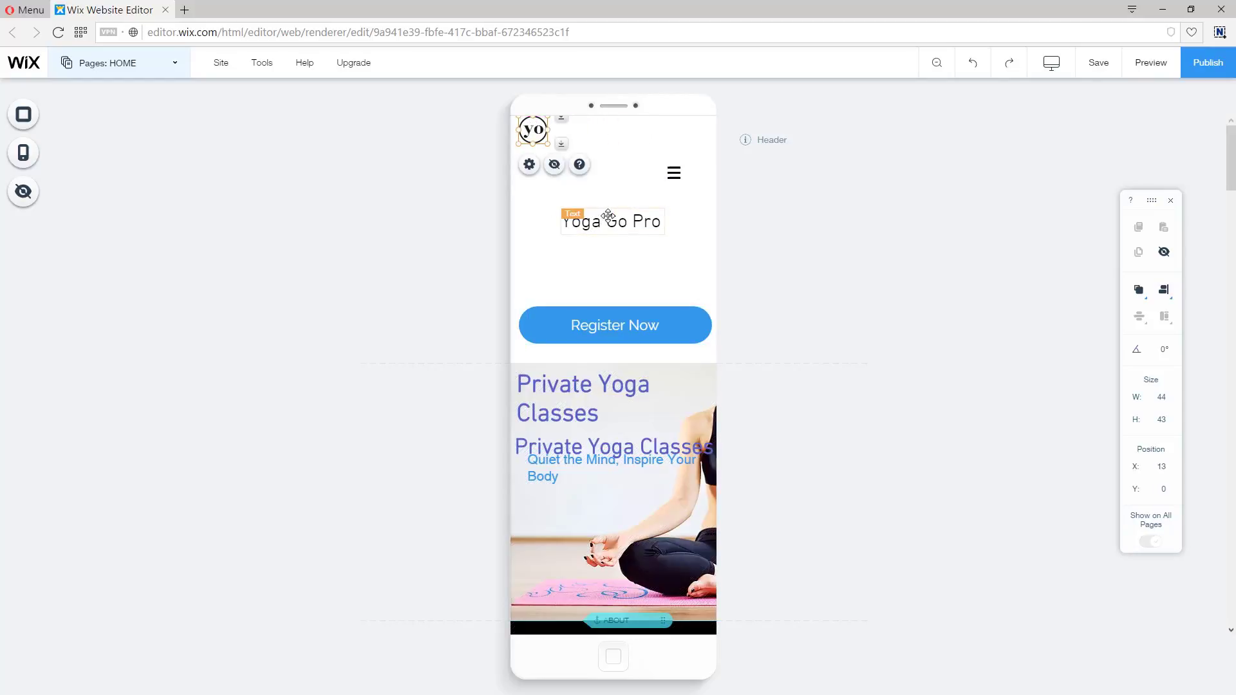
{"action": "mouse_move", "coordinate": [607, 221]}
{"action": "left_mouse_down"}
{"action": "mouse_move", "coordinate": [601, 130]}
{"action": "mouse_move", "coordinate": [678, 161]}
{"action": "mouse_move", "coordinate": [699, 130]}
{"action": "left_mouse_up"}
{"action": "left_click_drag", "start_coordinate": [613, 253], "coordinate": [614, 253]}
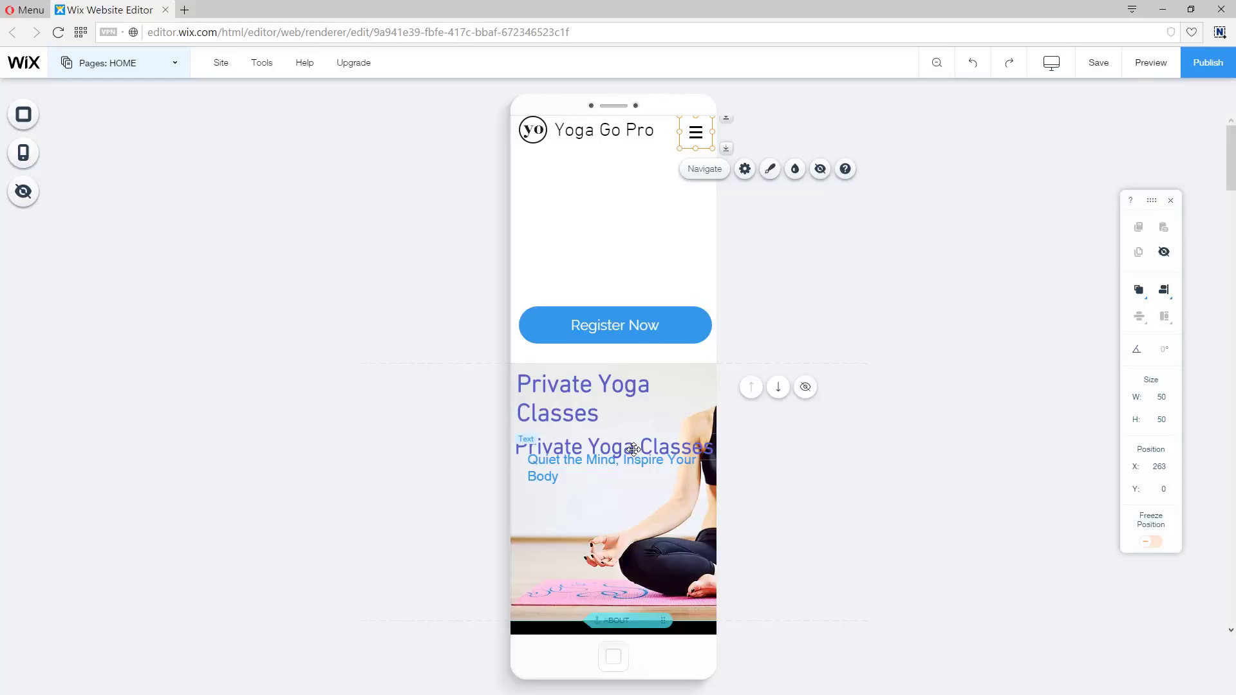
Step: Hide the duplicate Private Yoga Classes heading and stack the subtitle above Register Now in the hero strip
{"action": "left_click", "coordinate": [595, 447]}
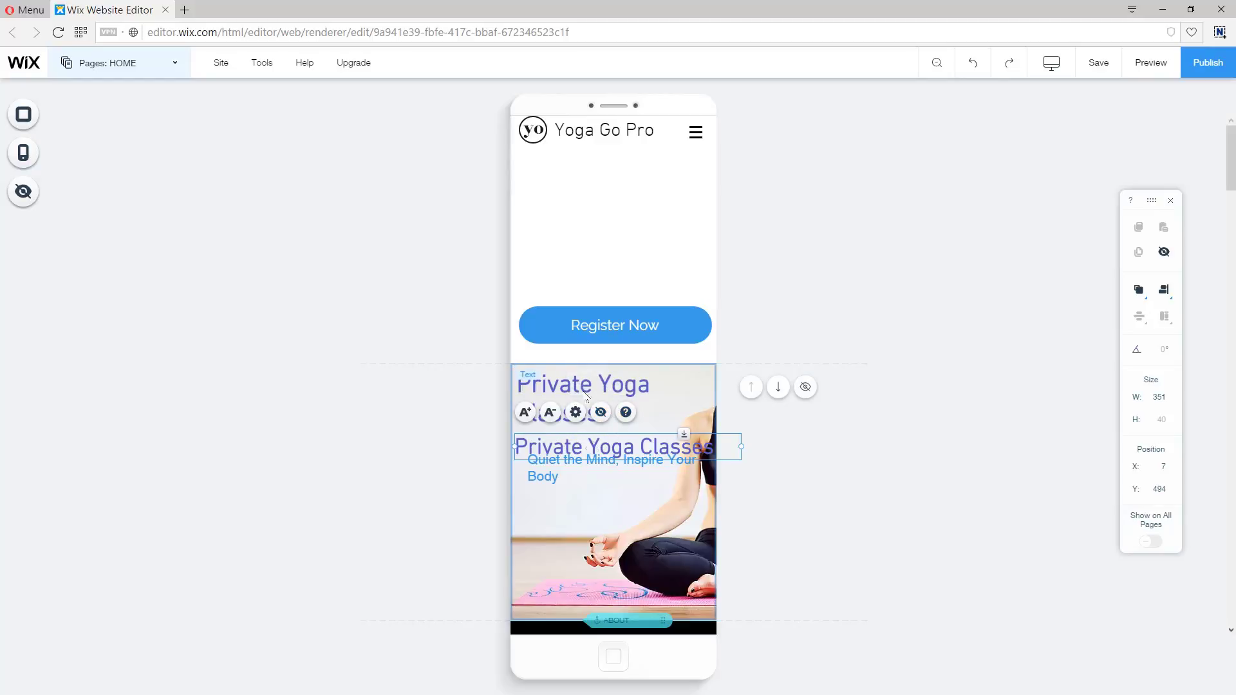
{"action": "left_click", "coordinate": [1163, 252]}
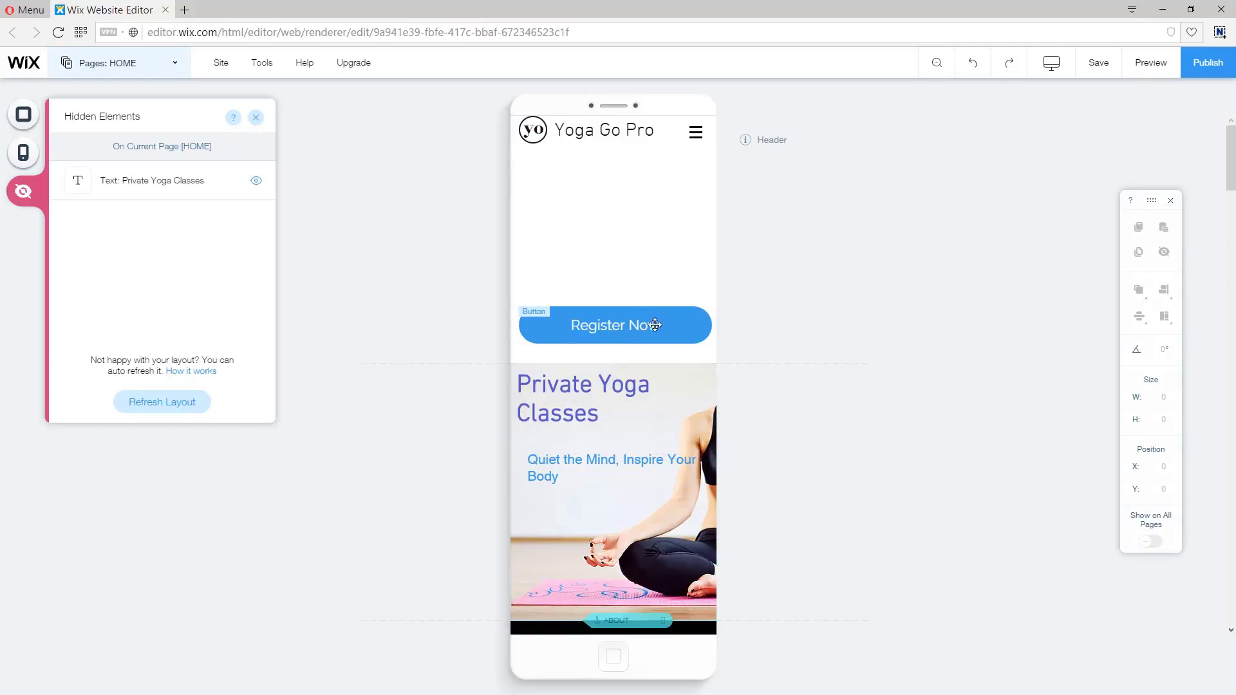
{"action": "left_click", "coordinate": [627, 322]}
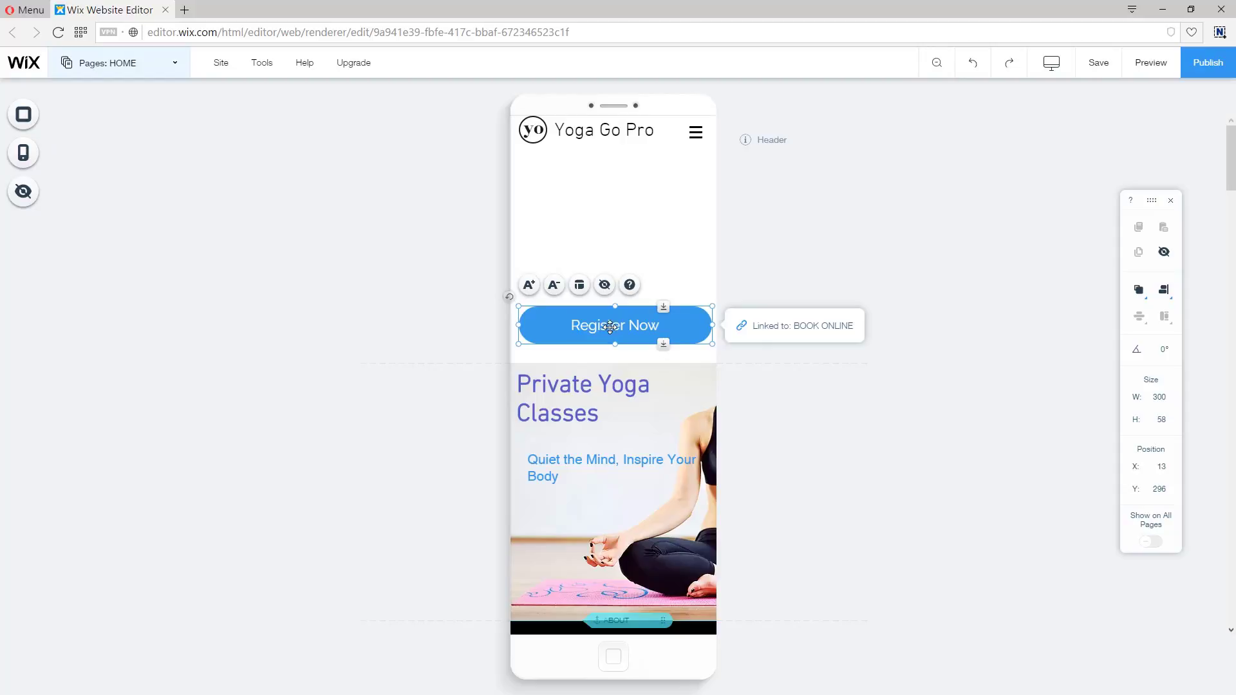
{"action": "left_click", "coordinate": [644, 323]}
{"action": "left_click_drag", "start_coordinate": [644, 325], "coordinate": [647, 518]}
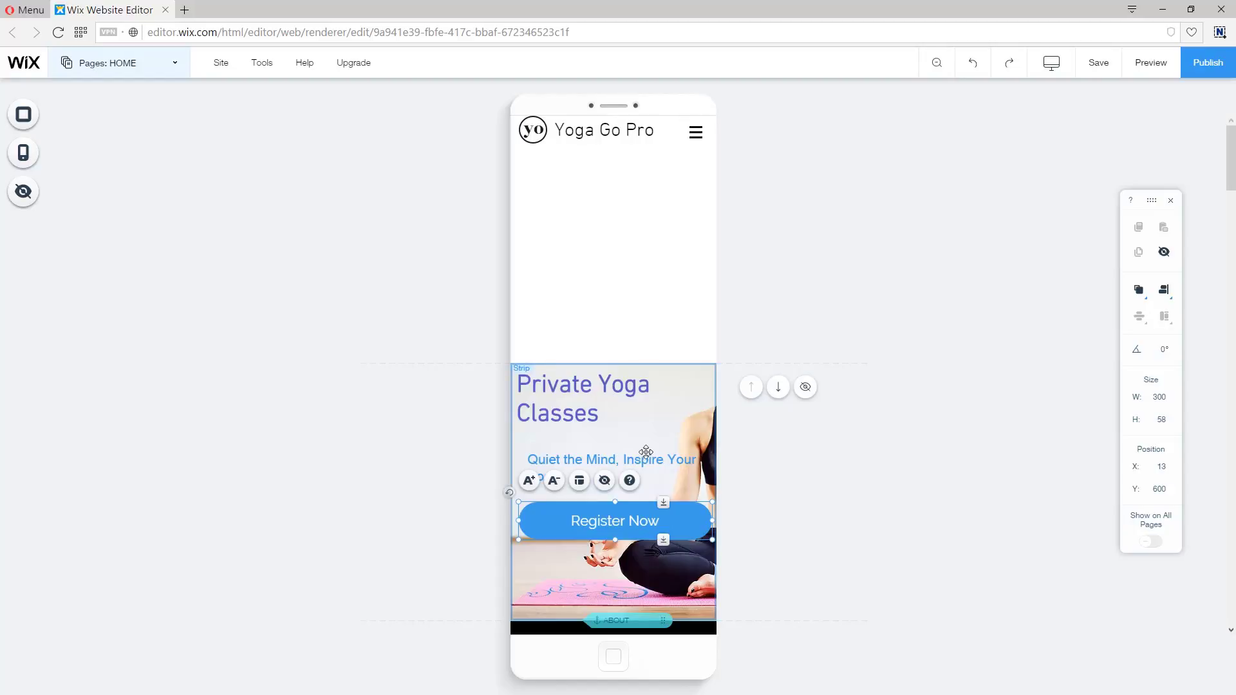
{"action": "left_click_drag", "start_coordinate": [631, 459], "coordinate": [630, 449]}
{"action": "left_click_drag", "start_coordinate": [675, 521], "coordinate": [676, 507]}
{"action": "left_click", "coordinate": [686, 387]}
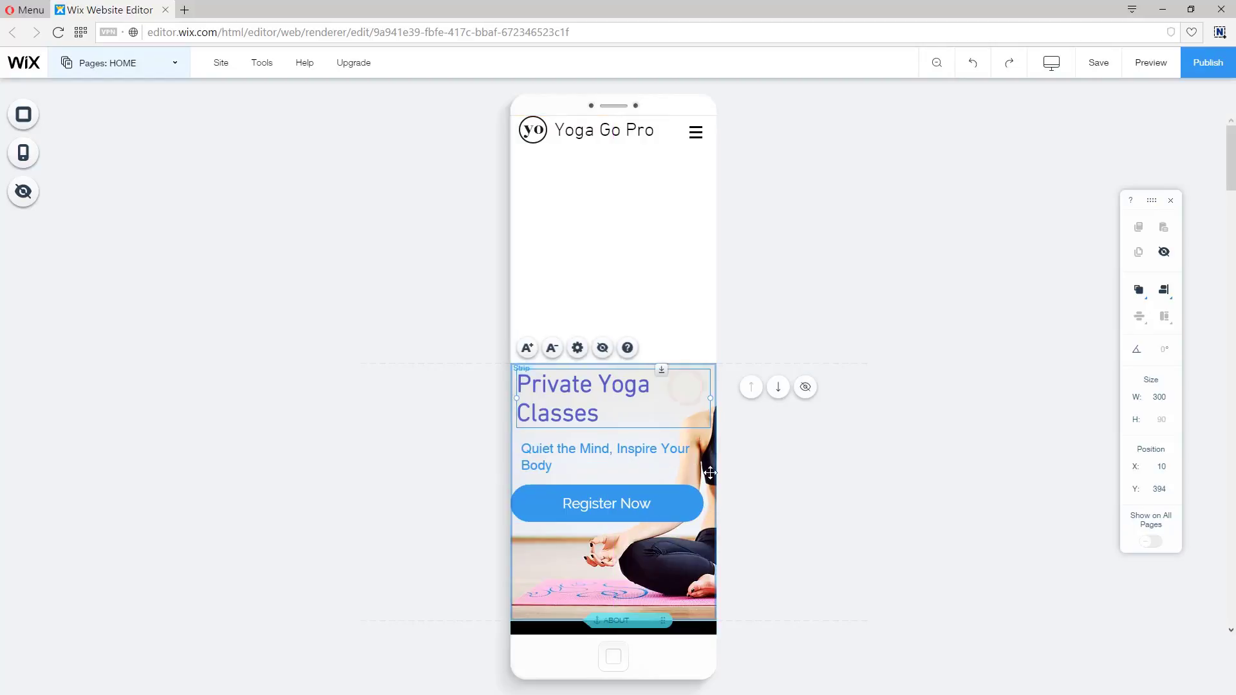
{"action": "left_click", "coordinate": [677, 364]}
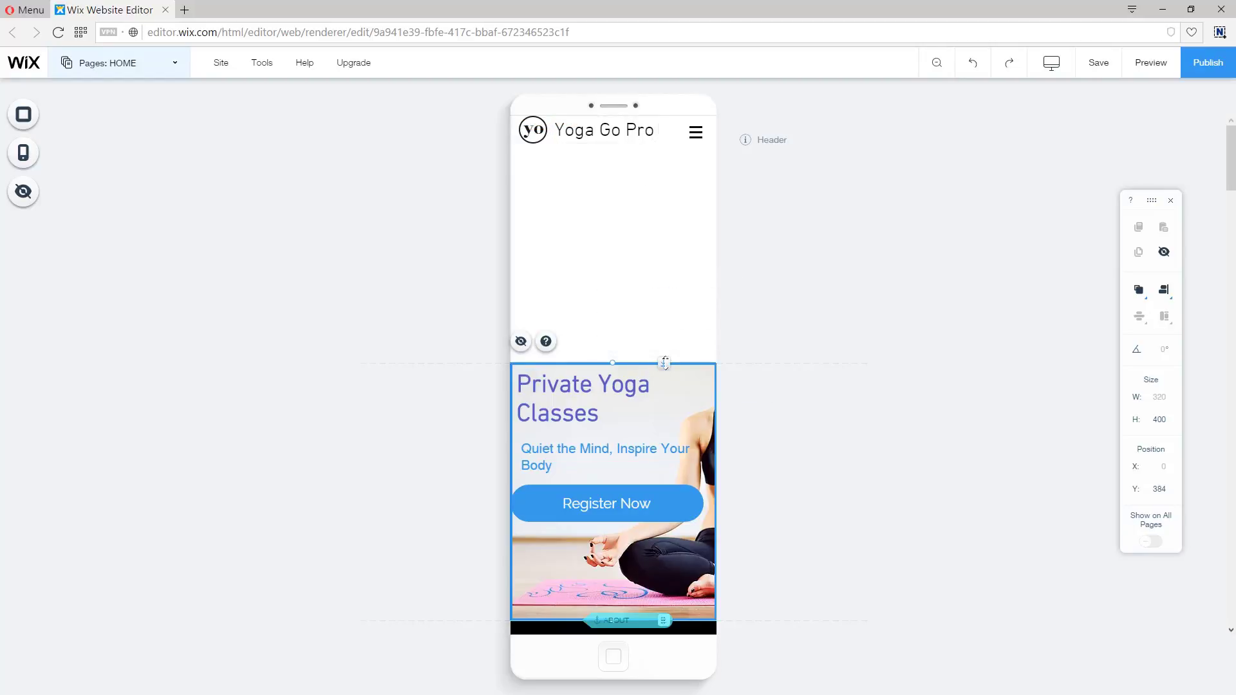
Step: Shrink the mobile header to 52 px tall so the hero sits directly beneath it
{"action": "left_click_drag", "start_coordinate": [668, 359], "coordinate": [670, 356]}
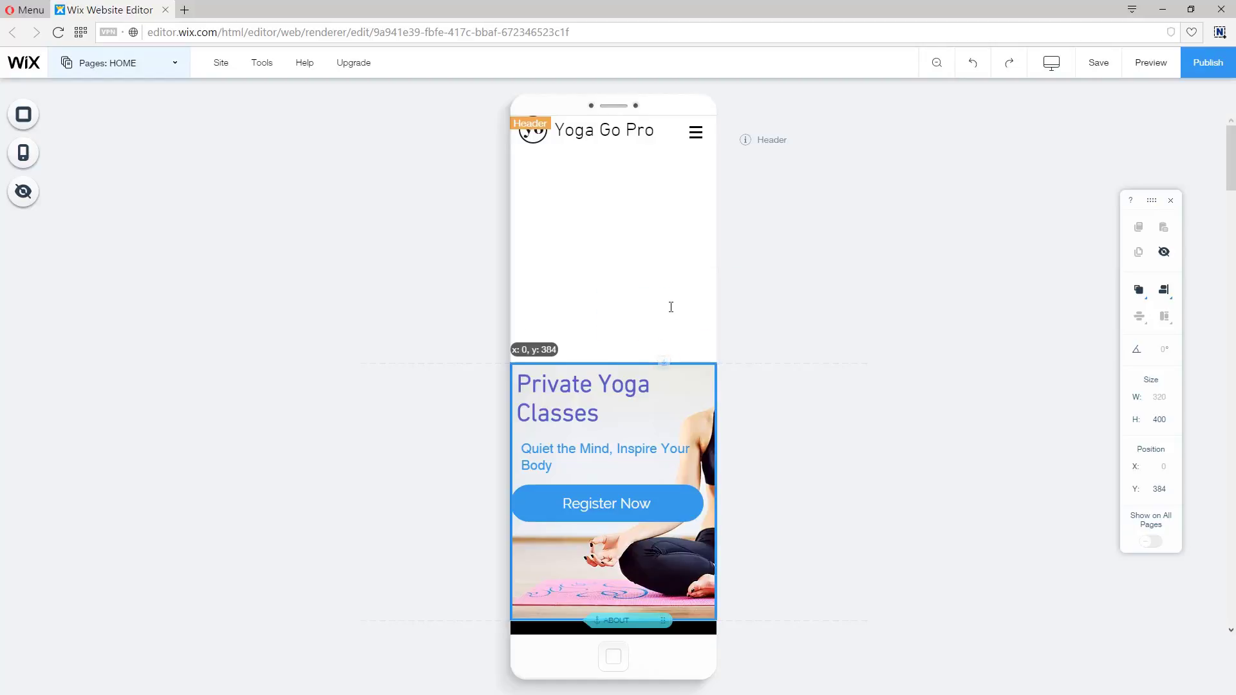
{"action": "left_click_drag", "start_coordinate": [665, 362], "coordinate": [668, 319]}
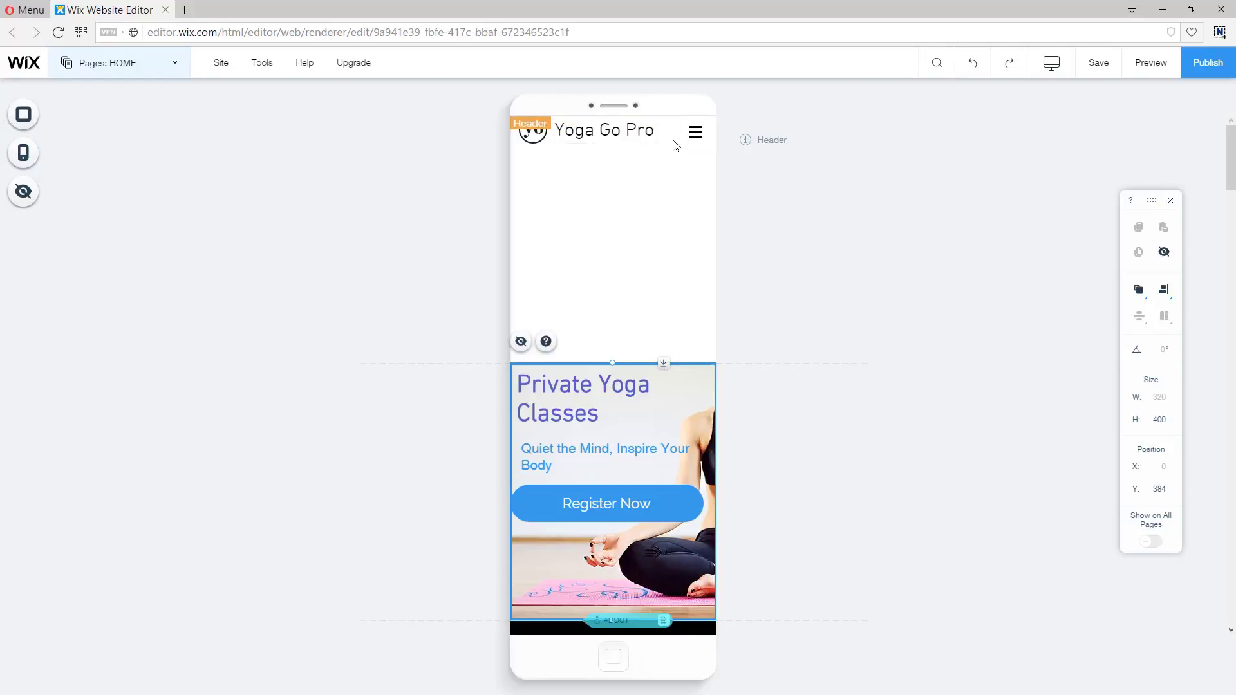
{"action": "left_click", "coordinate": [677, 146]}
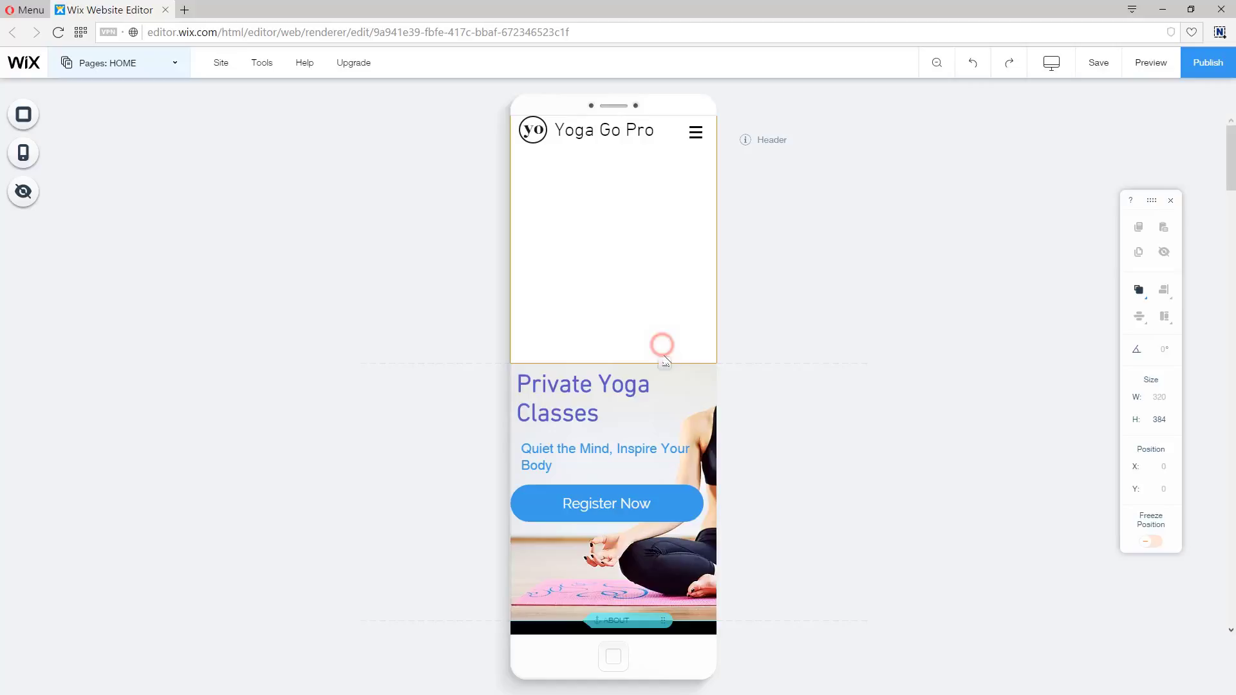
{"action": "left_click_drag", "start_coordinate": [664, 361], "coordinate": [690, 149]}
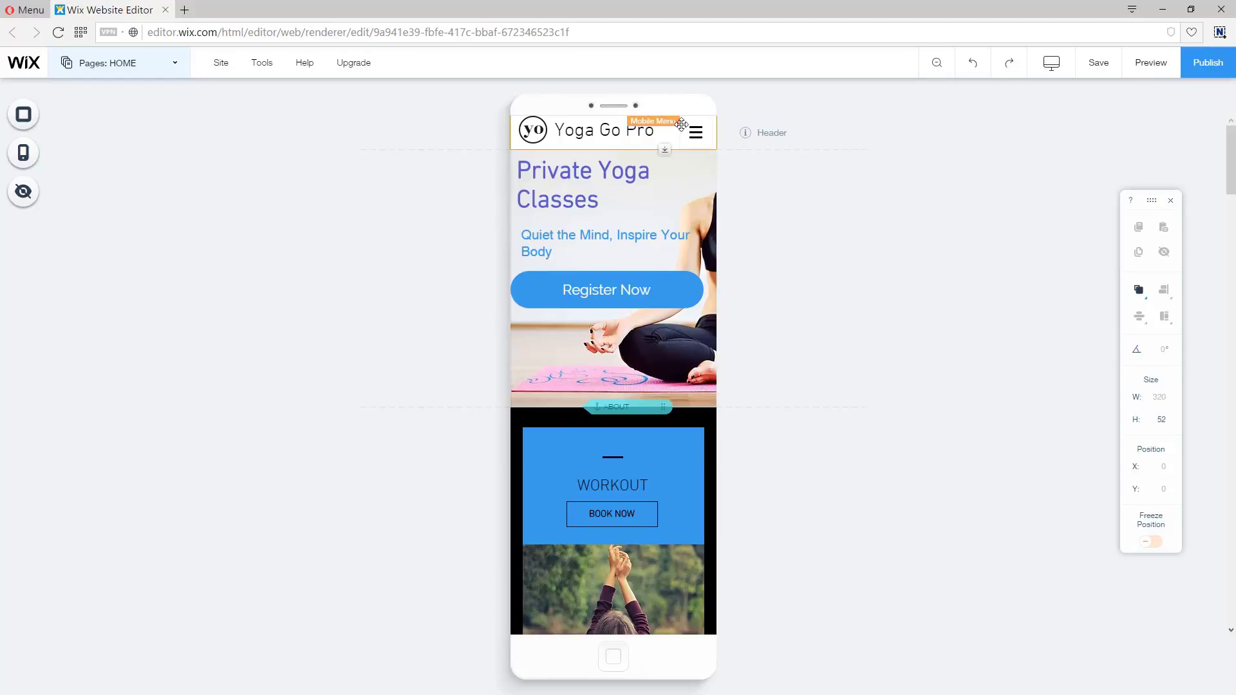
Step: Stretch the mobile header down to a height of 70 px
{"action": "left_click_drag", "start_coordinate": [668, 150], "coordinate": [667, 161]}
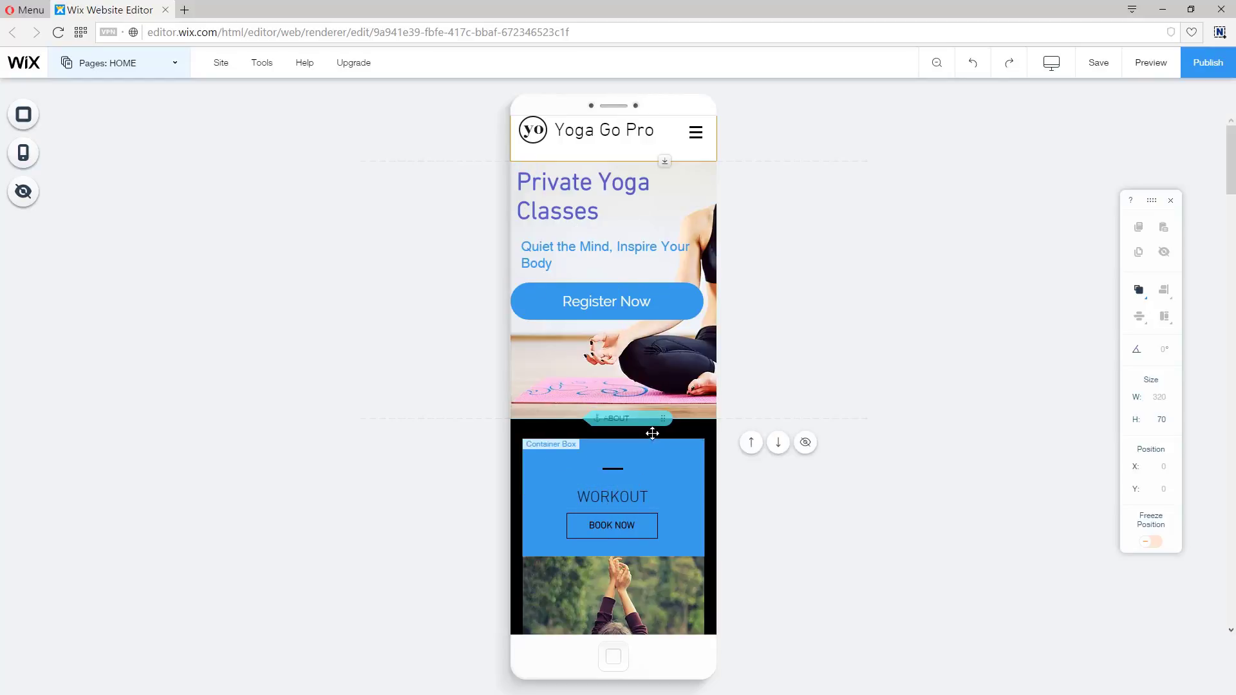
Step: Move the Services strip down to uncover the full About Me text and Read More button
{"action": "scroll", "coordinate": [652, 433], "scroll_direction": "down", "scroll_amount": 1}
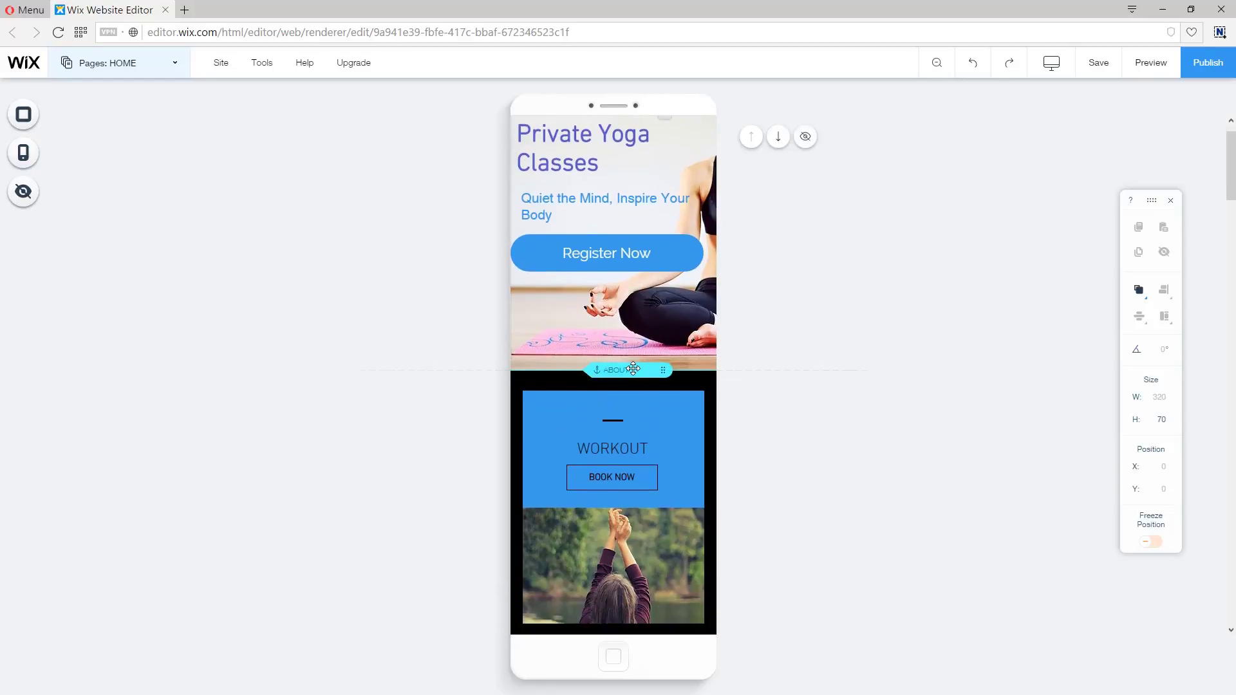
{"action": "scroll", "coordinate": [669, 480], "scroll_direction": "down", "scroll_amount": 12}
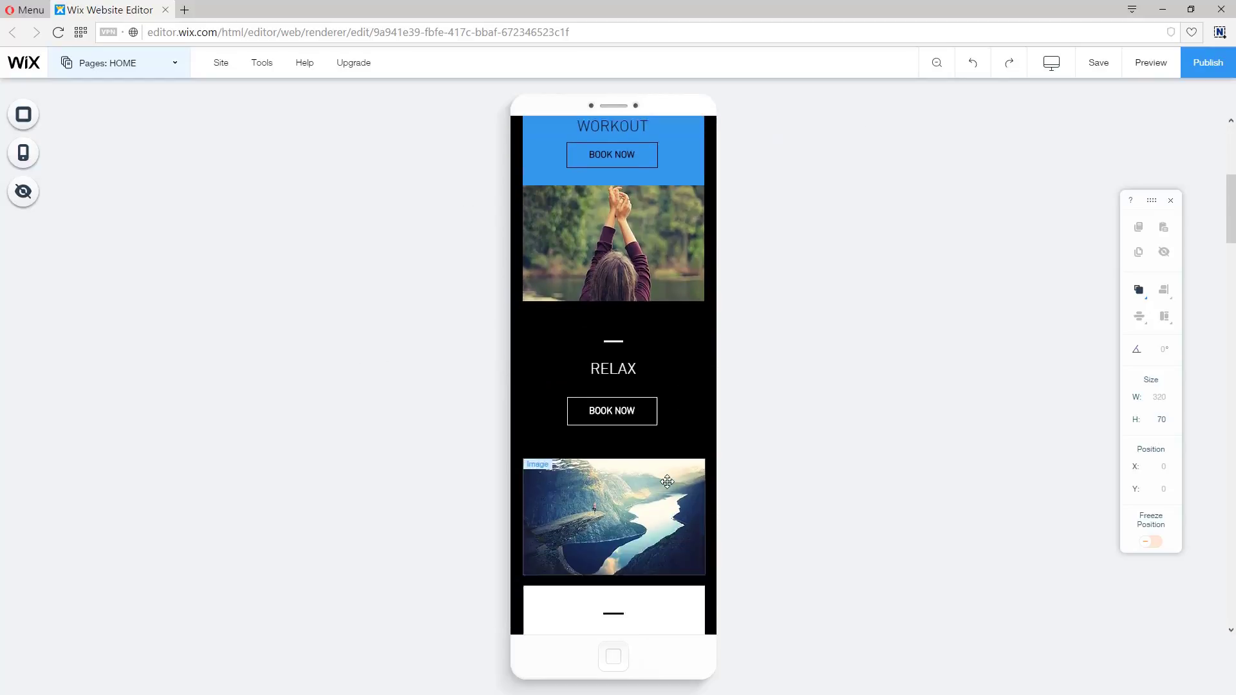
{"action": "scroll", "coordinate": [674, 480], "scroll_direction": "down", "scroll_amount": 10}
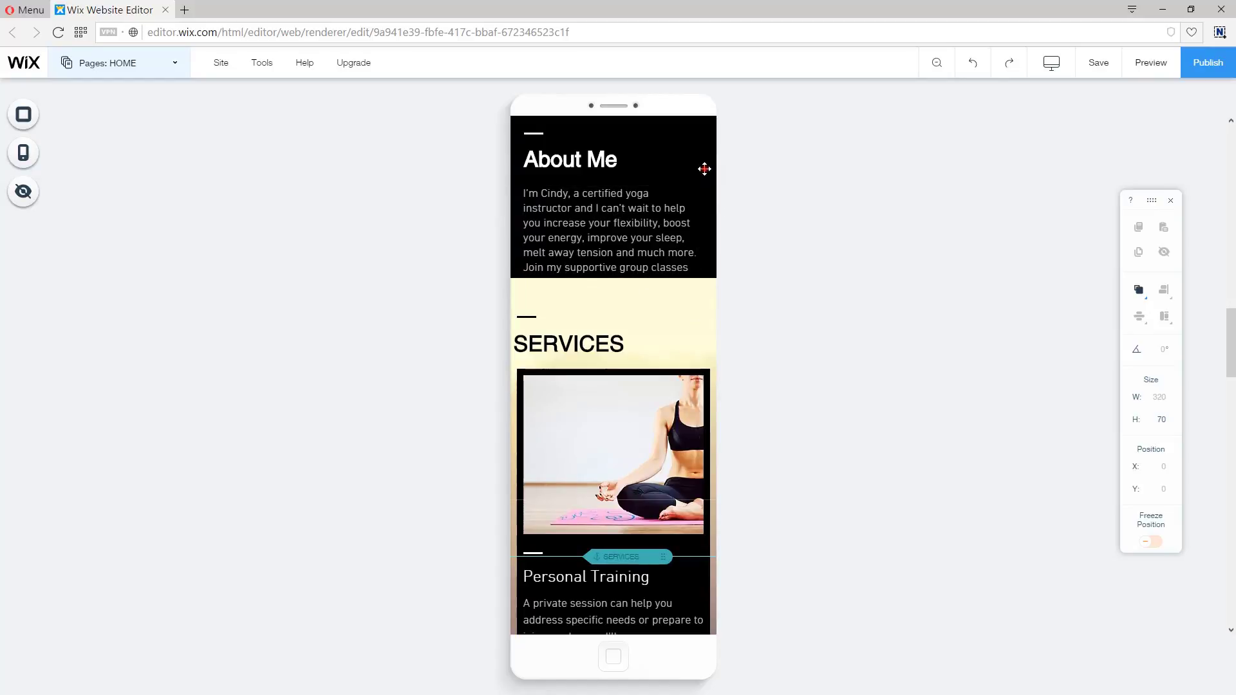
{"action": "left_click", "coordinate": [705, 169]}
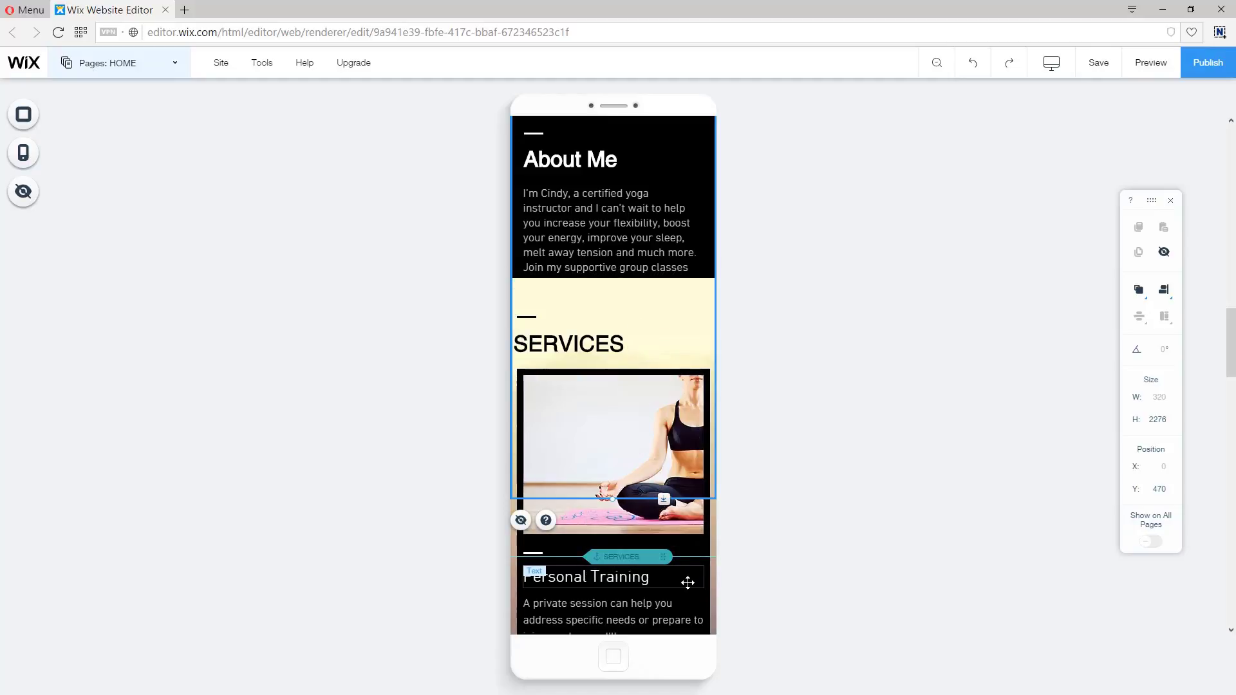
{"action": "left_click", "coordinate": [672, 320]}
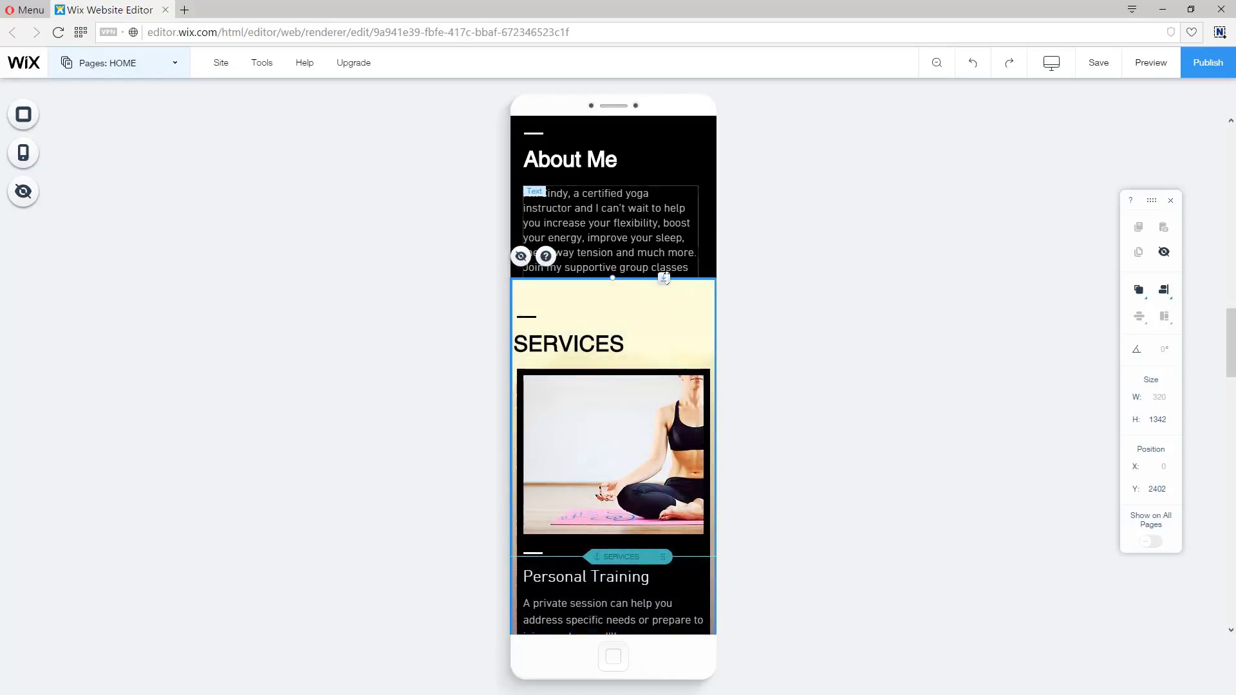
{"action": "left_click_drag", "start_coordinate": [664, 277], "coordinate": [638, 410]}
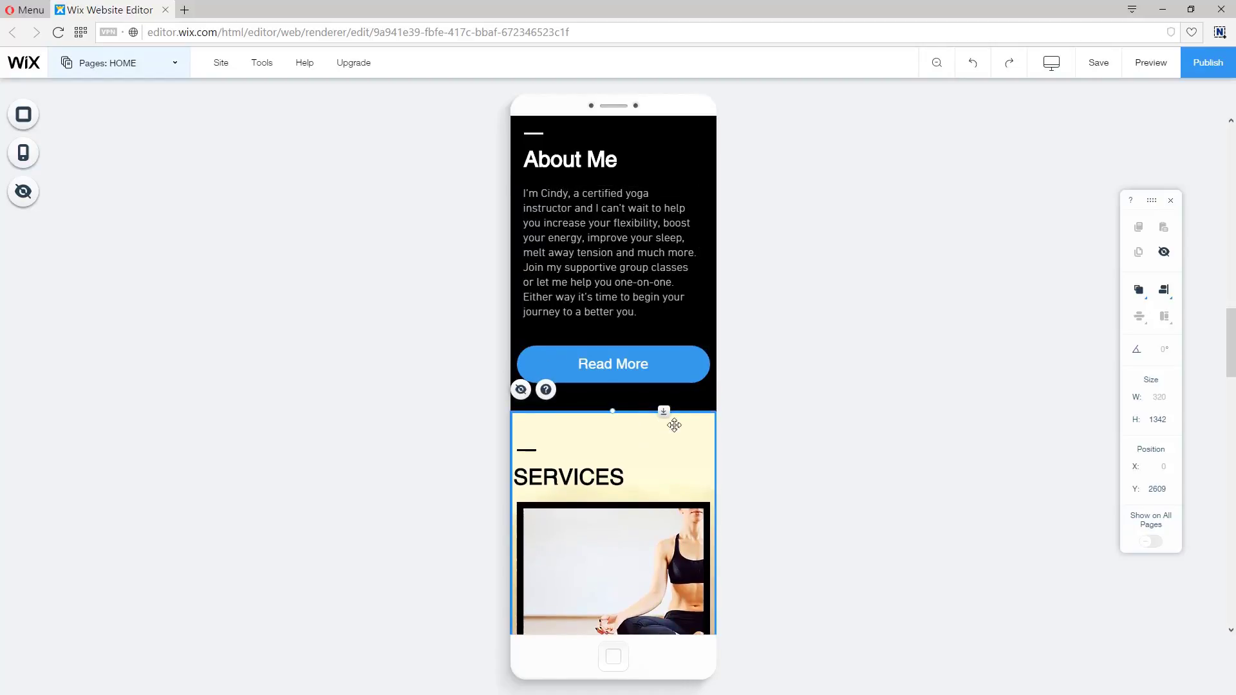
{"action": "left_click_drag", "start_coordinate": [663, 412], "coordinate": [644, 544]}
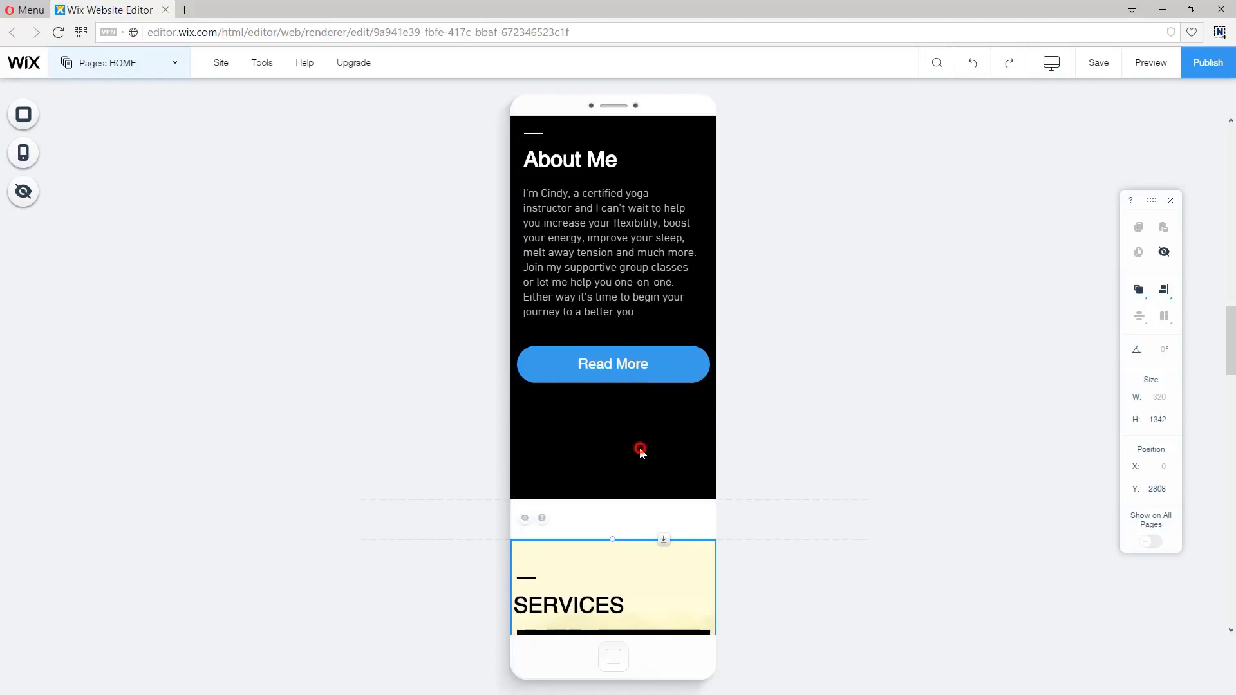
Step: Shorten the About Me strip and bring Services back up flush beneath it at y 2632
{"action": "left_click", "coordinate": [640, 449]}
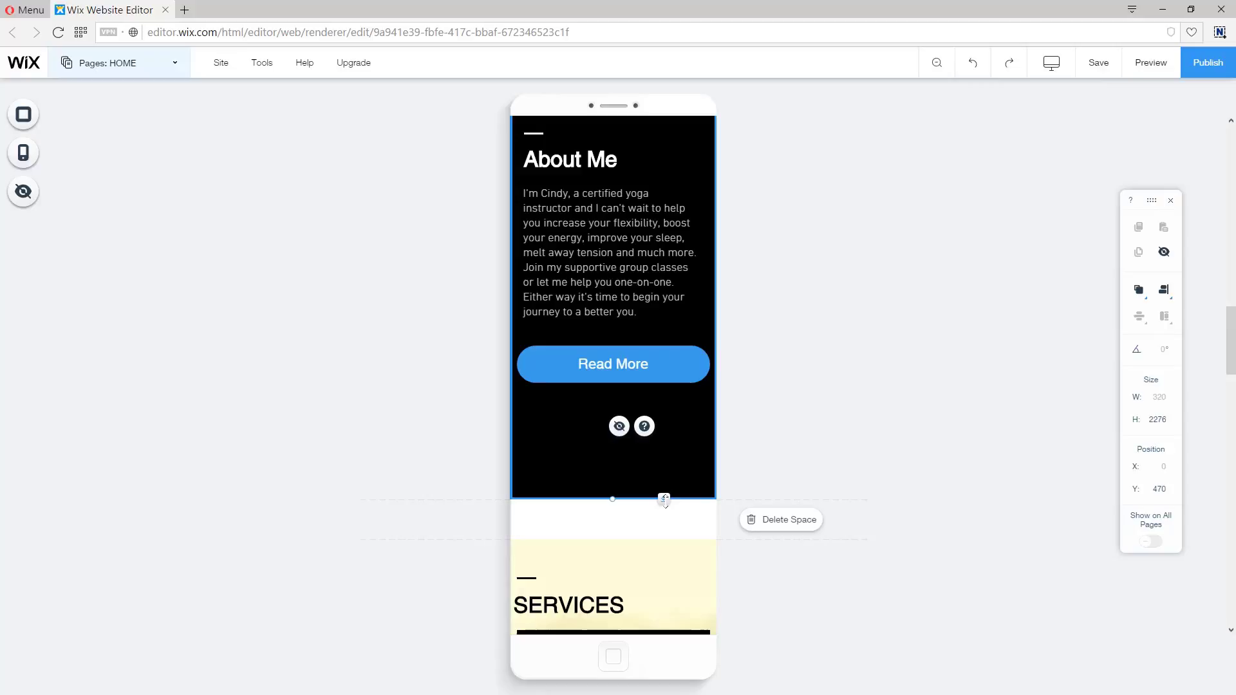
{"action": "left_click_drag", "start_coordinate": [663, 498], "coordinate": [669, 426]}
{"action": "left_click", "coordinate": [659, 496]}
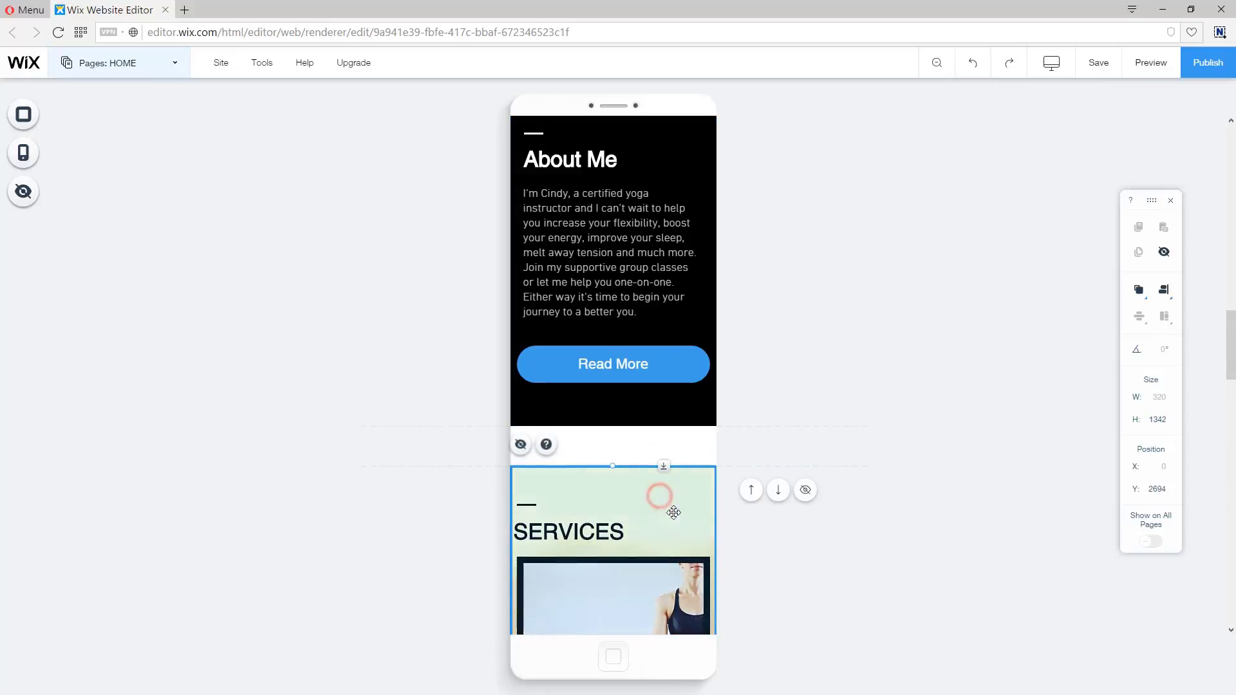
{"action": "left_click_drag", "start_coordinate": [663, 467], "coordinate": [660, 424]}
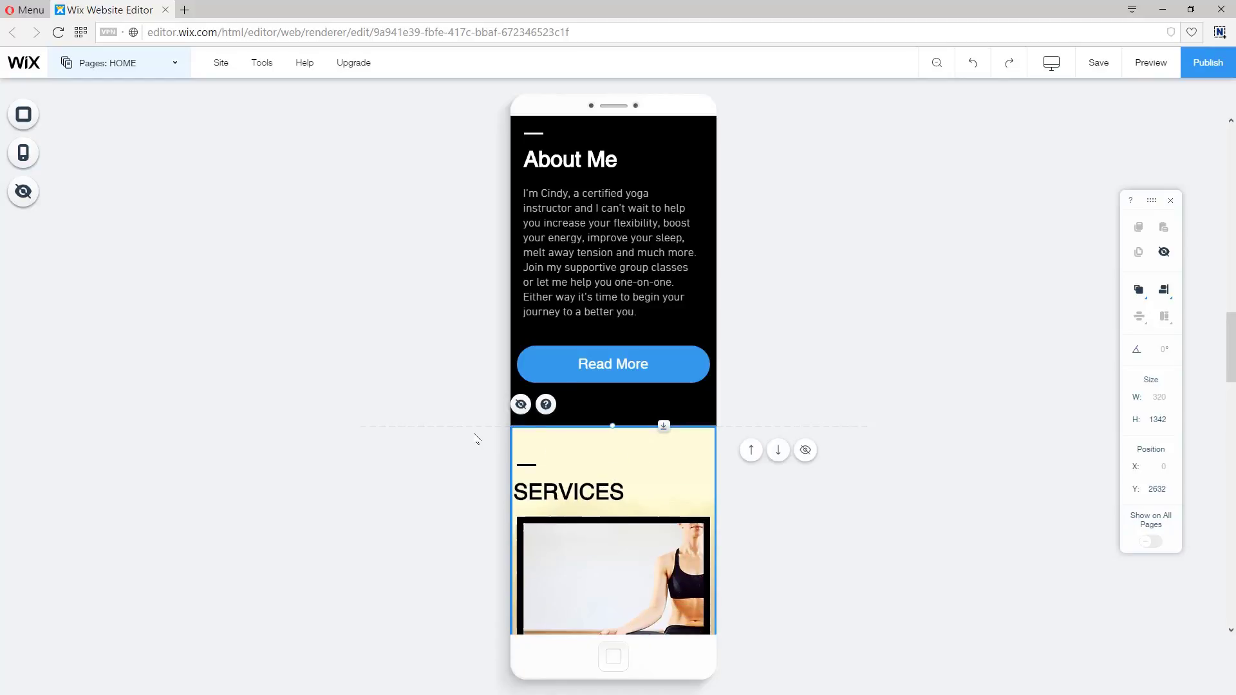
Step: Align the SERVICES and PRICING anchors to their section tops and move Pricing up to y 3974
{"action": "scroll", "coordinate": [476, 439], "scroll_direction": "down", "scroll_amount": 3}
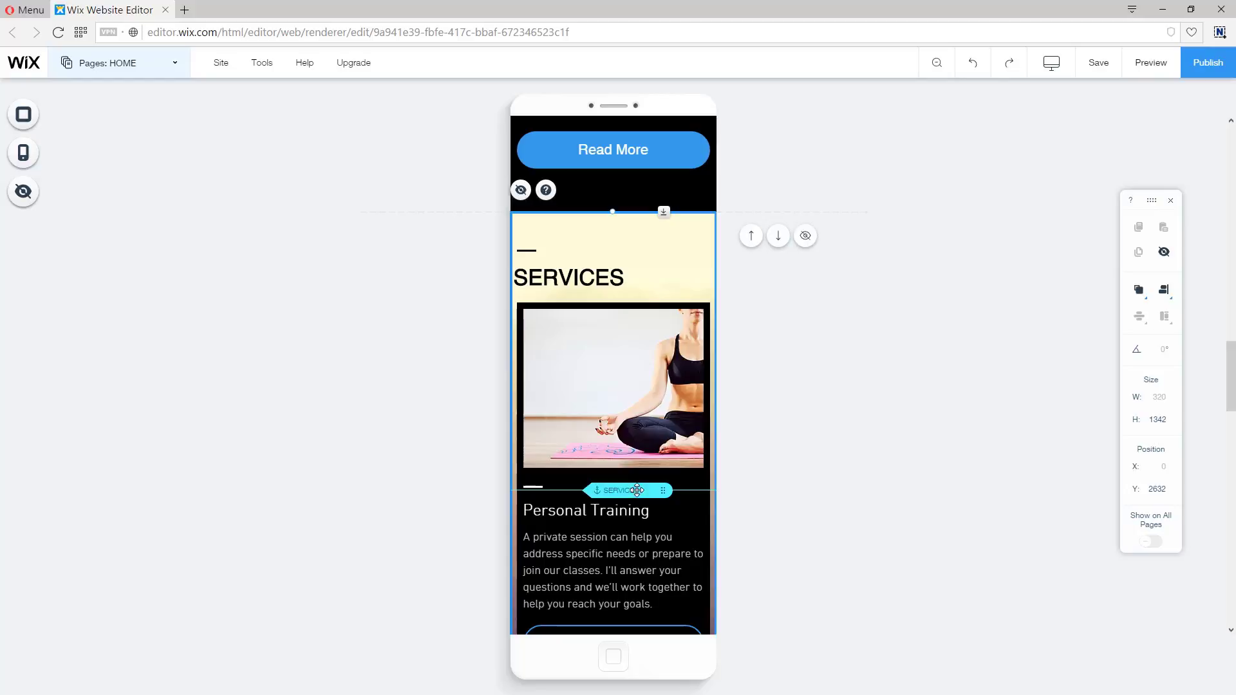
{"action": "left_click_drag", "start_coordinate": [605, 493], "coordinate": [680, 211]}
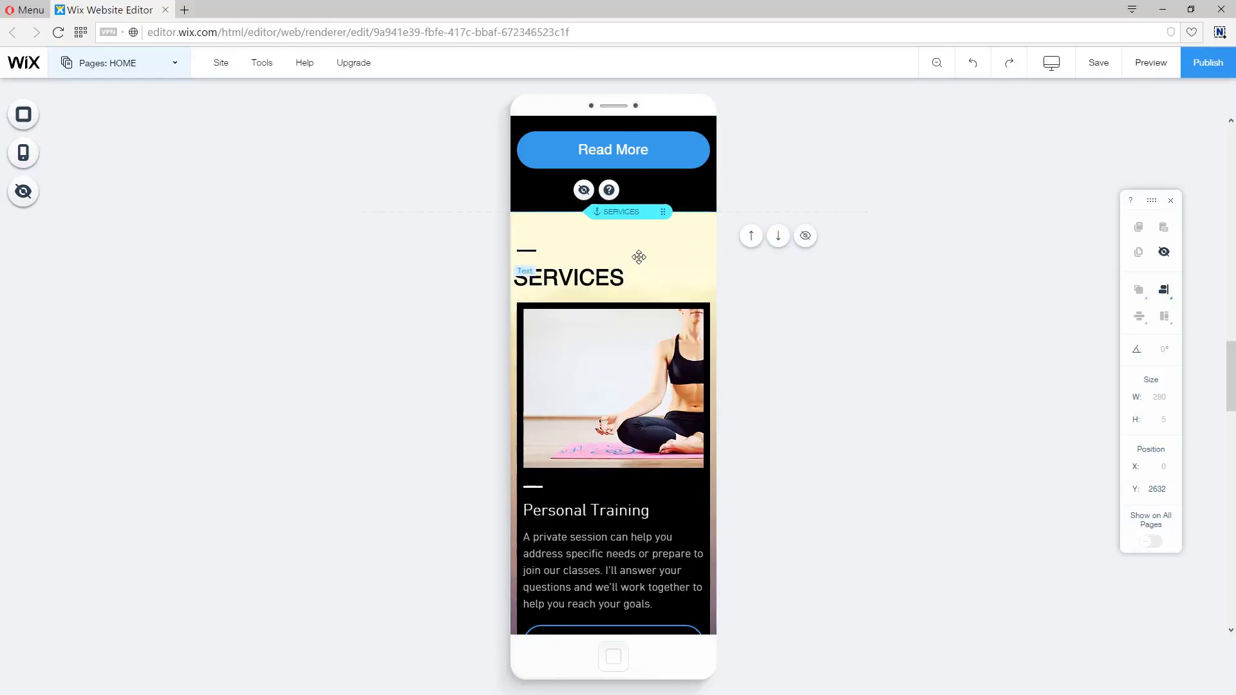
{"action": "scroll", "coordinate": [686, 484], "scroll_direction": "down", "scroll_amount": 9}
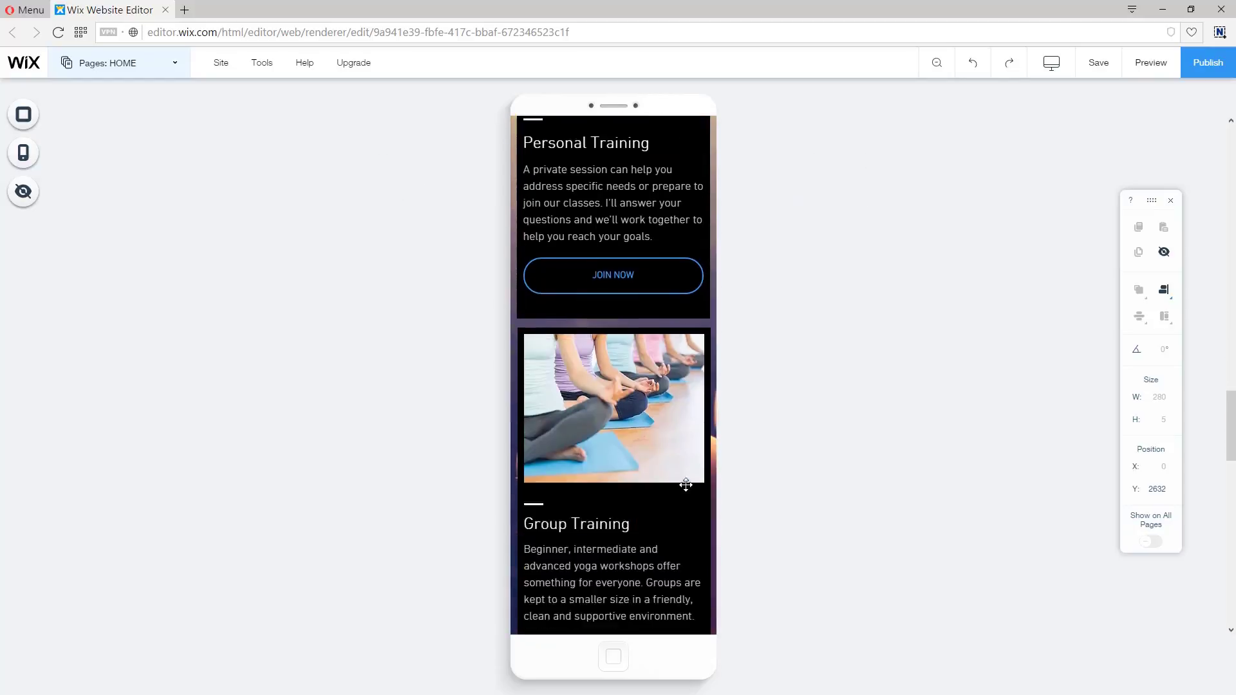
{"action": "scroll", "coordinate": [695, 488], "scroll_direction": "down", "scroll_amount": 6}
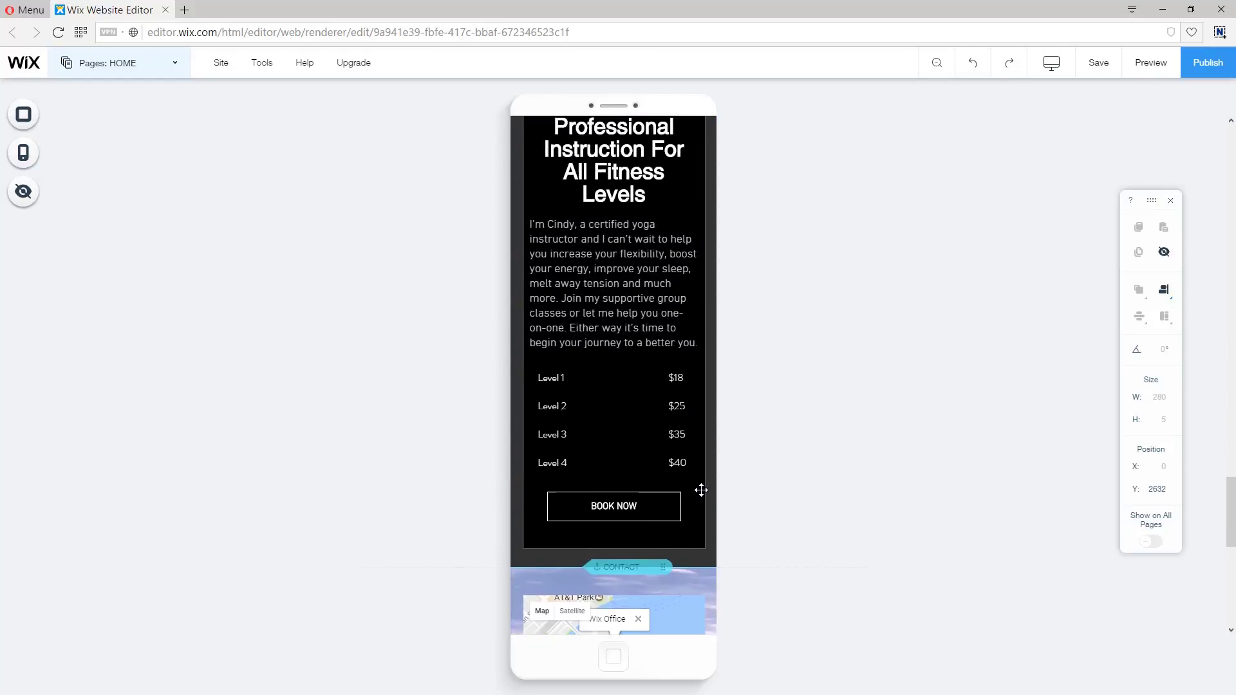
{"action": "scroll", "coordinate": [701, 491], "scroll_direction": "up", "scroll_amount": 3}
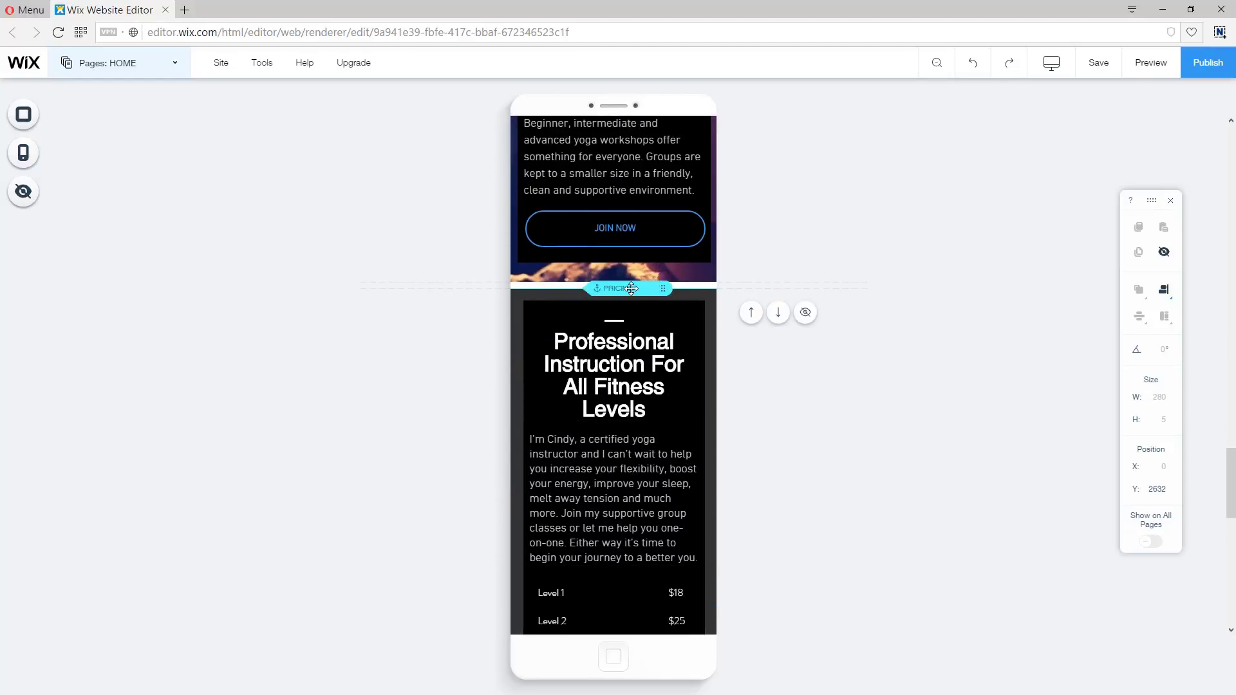
{"action": "left_click_drag", "start_coordinate": [633, 288], "coordinate": [634, 281]}
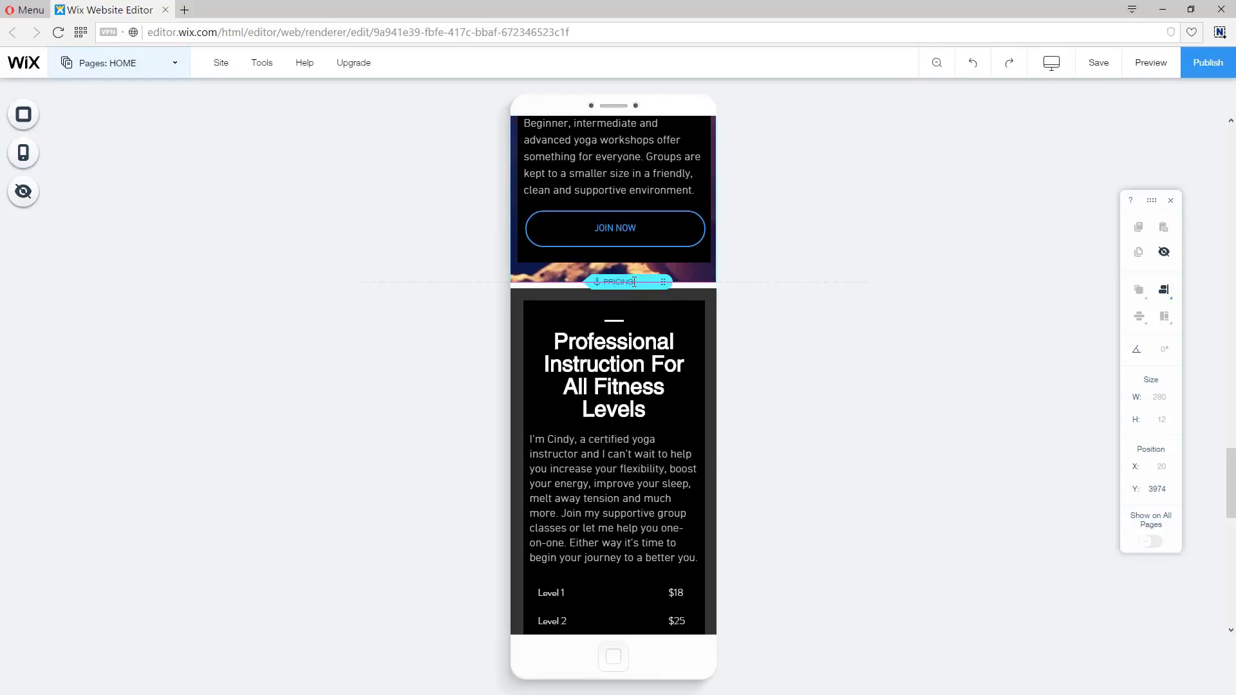
{"action": "left_click", "coordinate": [673, 295]}
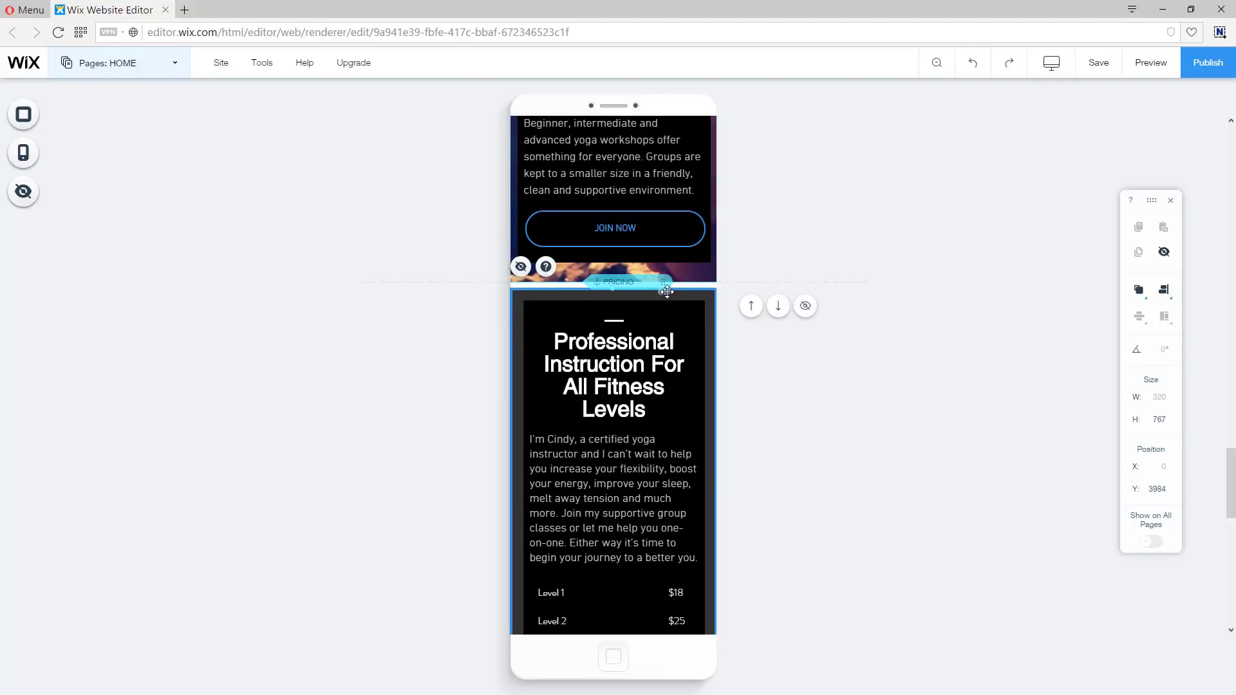
{"action": "left_click_drag", "start_coordinate": [663, 289], "coordinate": [664, 283]}
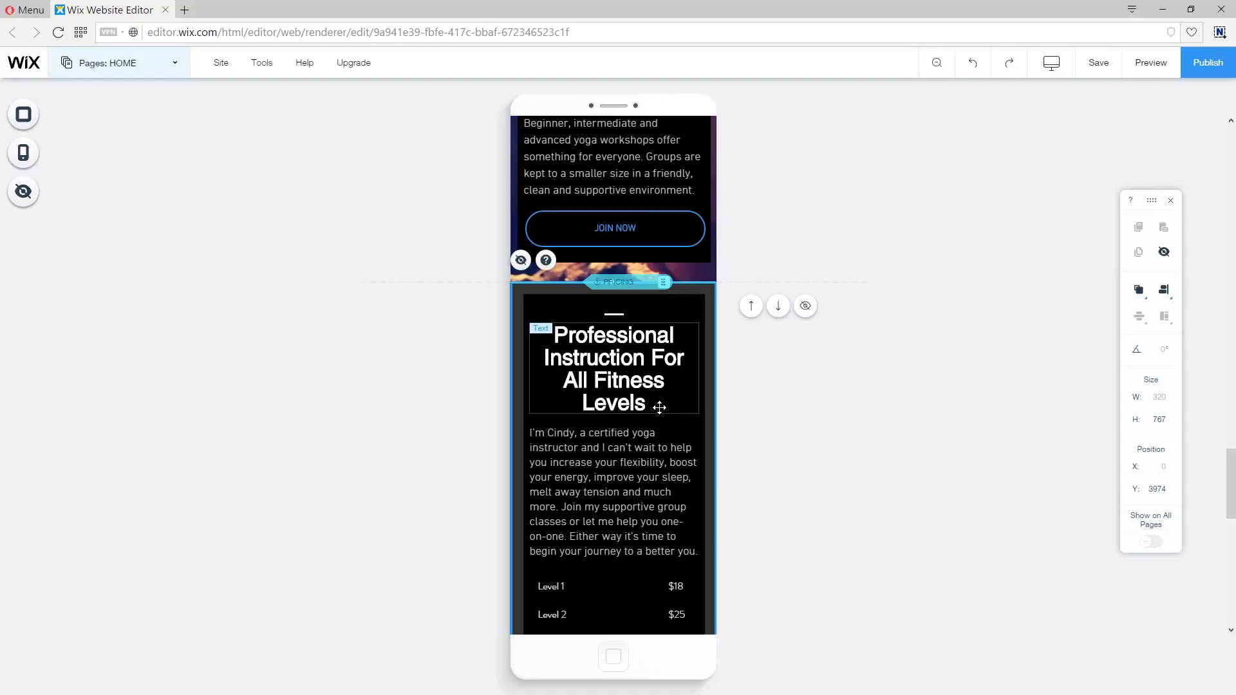
{"action": "scroll", "coordinate": [675, 461], "scroll_direction": "down", "scroll_amount": 8}
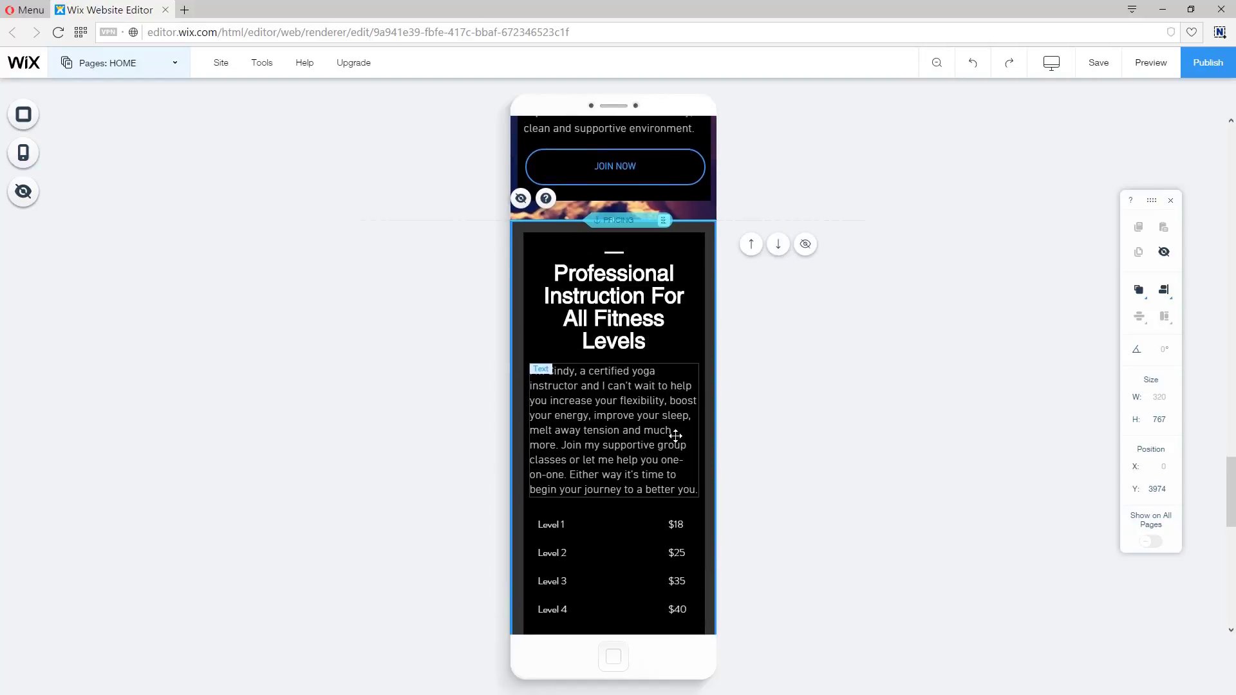
Step: Shorten the Contact Us strip to height 932 and pull the footer up to y 5673
{"action": "scroll", "coordinate": [697, 472], "scroll_direction": "down", "scroll_amount": 4}
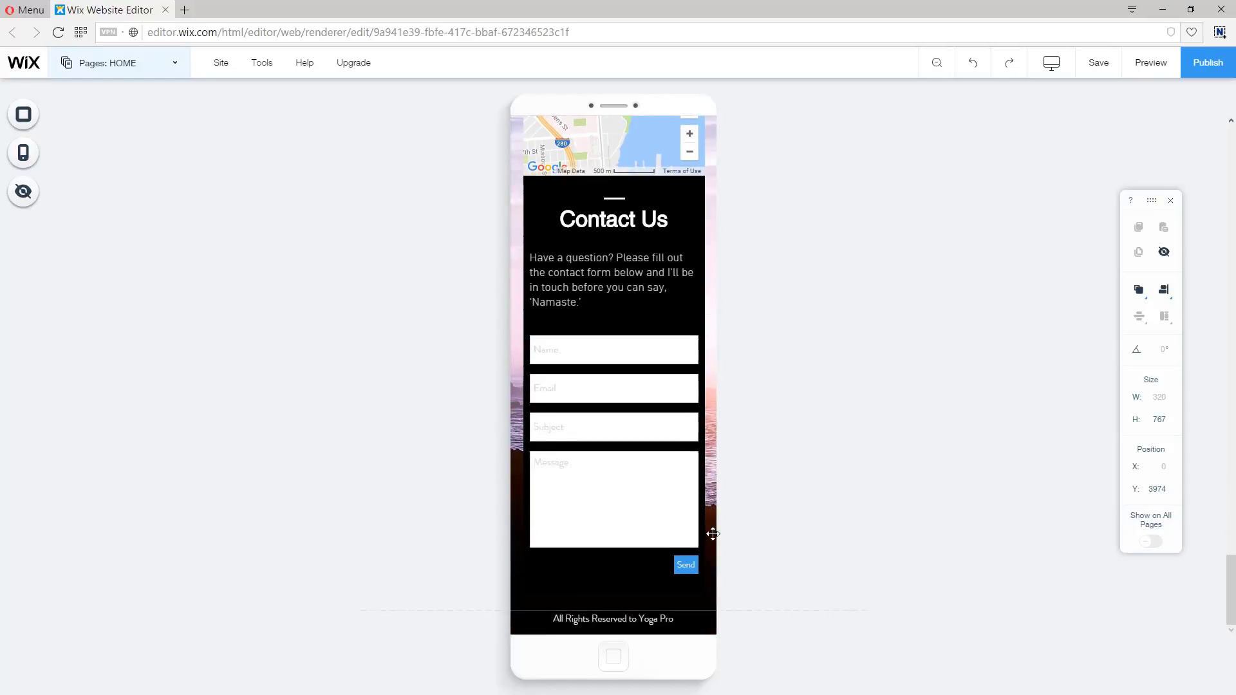
{"action": "left_click", "coordinate": [643, 598]}
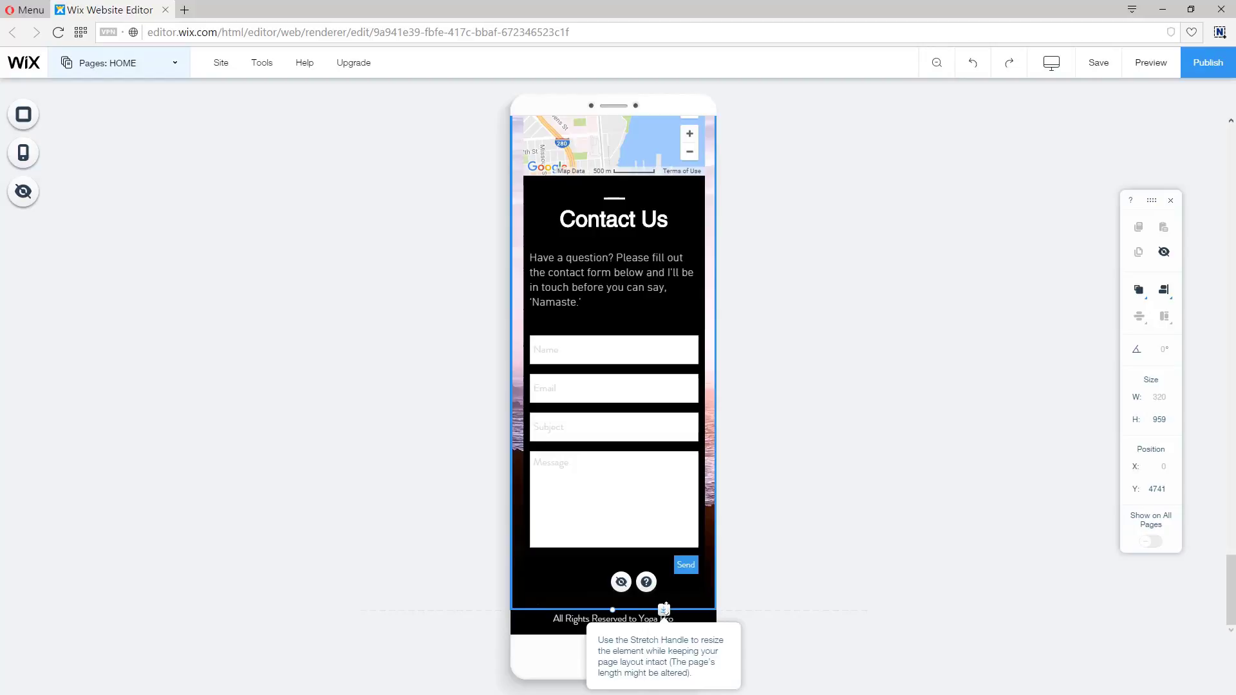
{"action": "left_click_drag", "start_coordinate": [664, 609], "coordinate": [666, 602]}
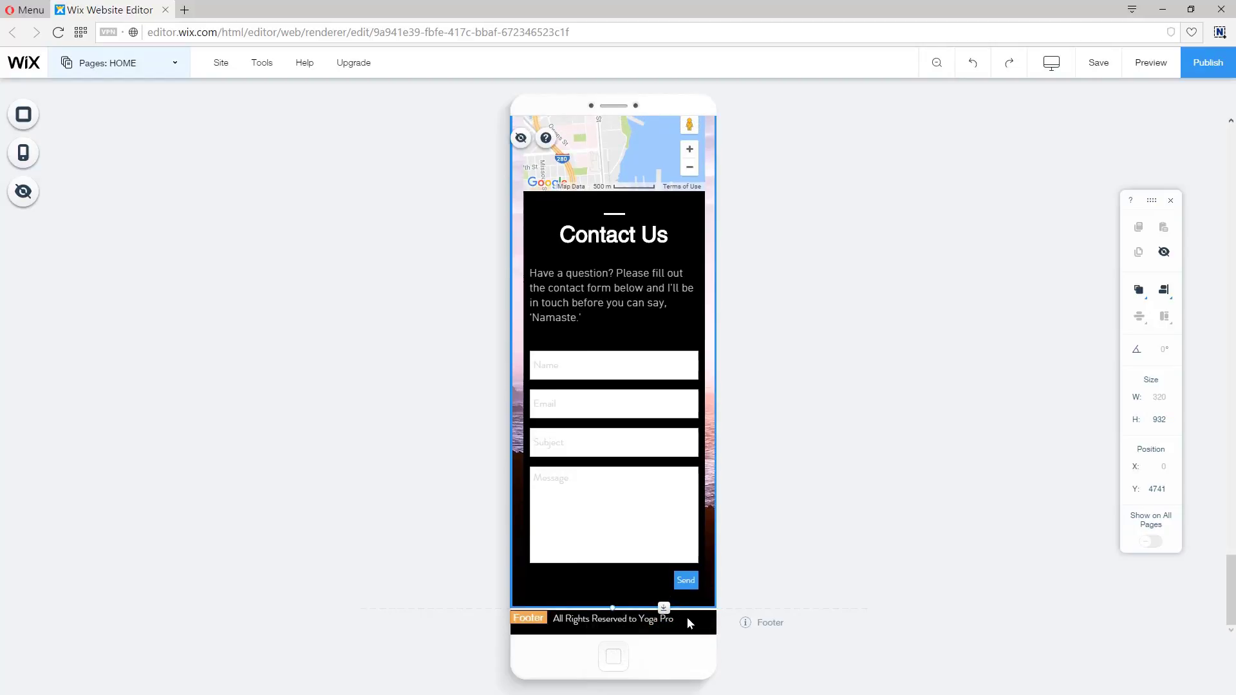
{"action": "left_click", "coordinate": [641, 616]}
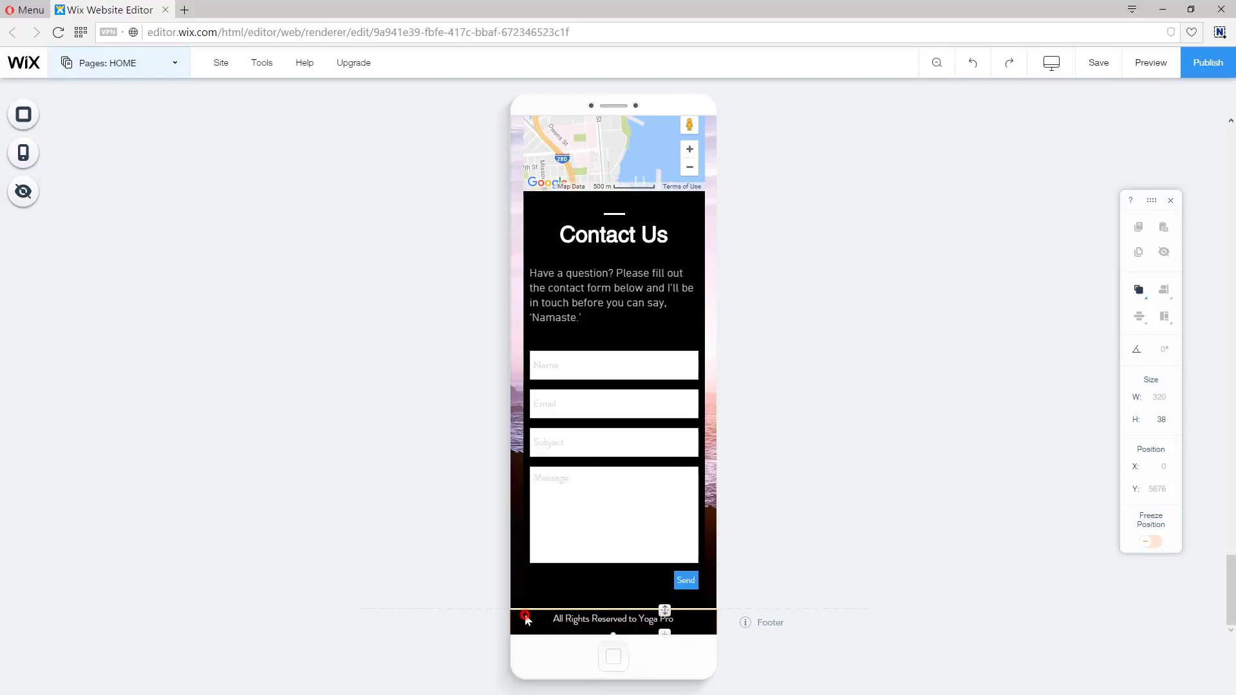
{"action": "left_click_drag", "start_coordinate": [664, 610], "coordinate": [664, 607]}
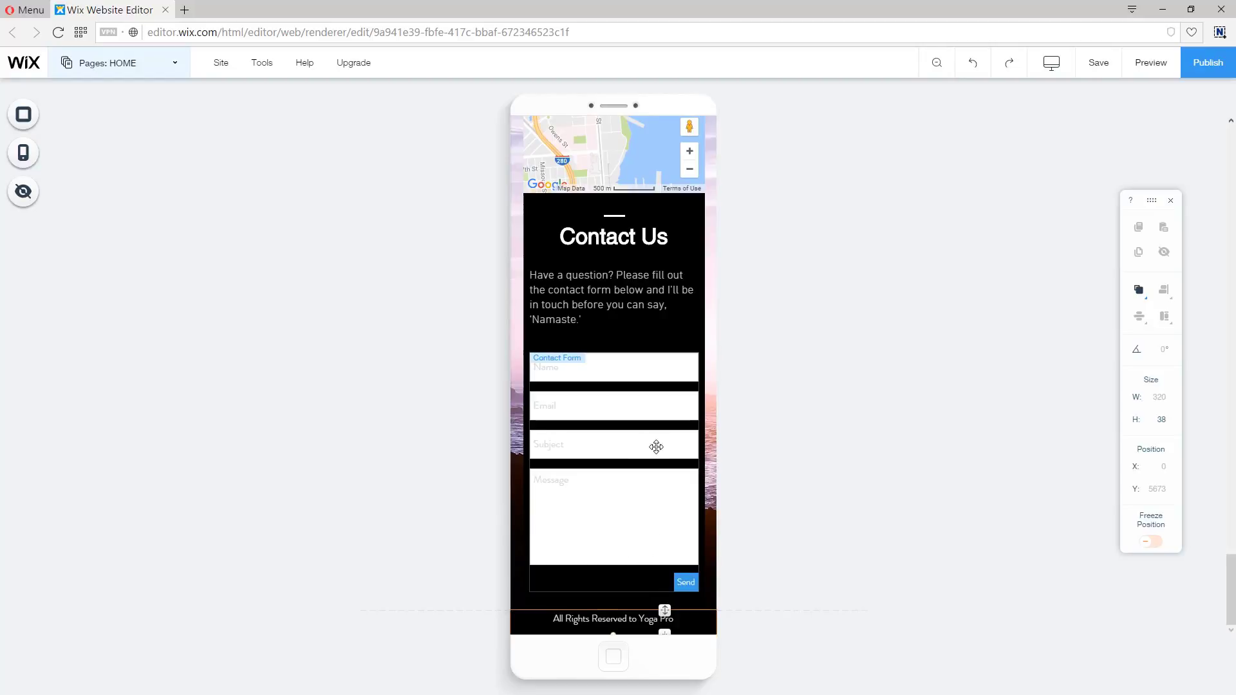
{"action": "scroll", "coordinate": [656, 447], "scroll_direction": "up", "scroll_amount": 20}
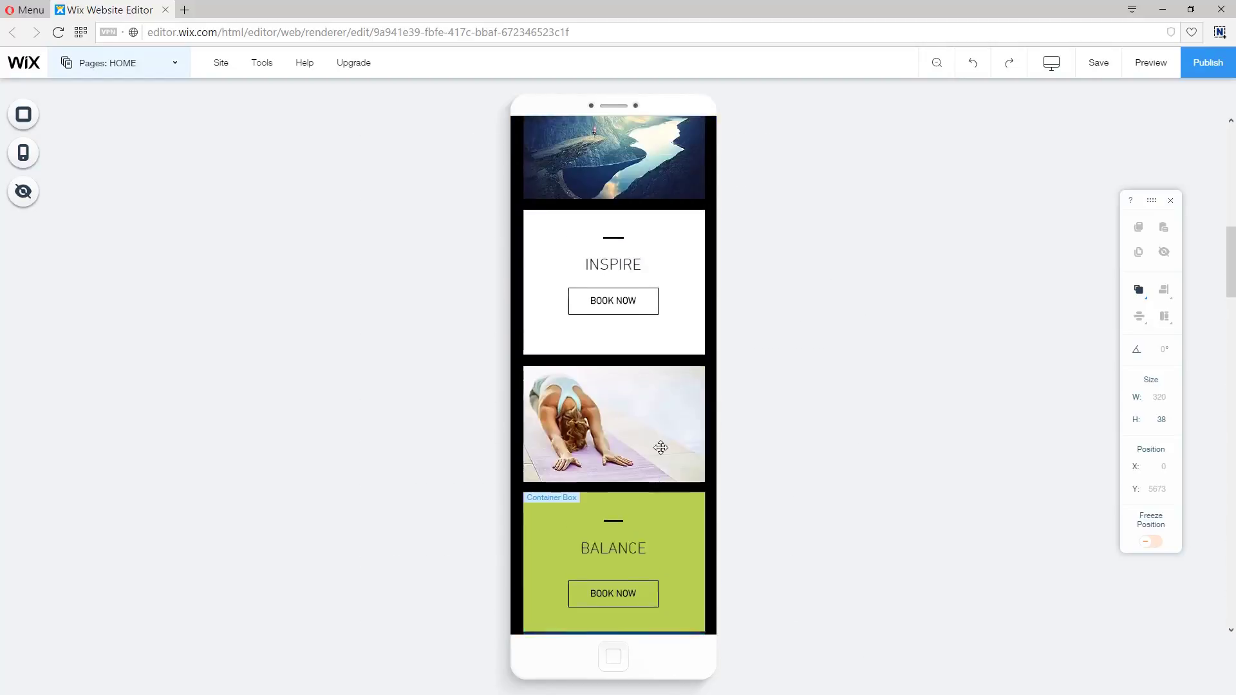
{"action": "scroll", "coordinate": [661, 447], "scroll_direction": "up", "scroll_amount": 10}
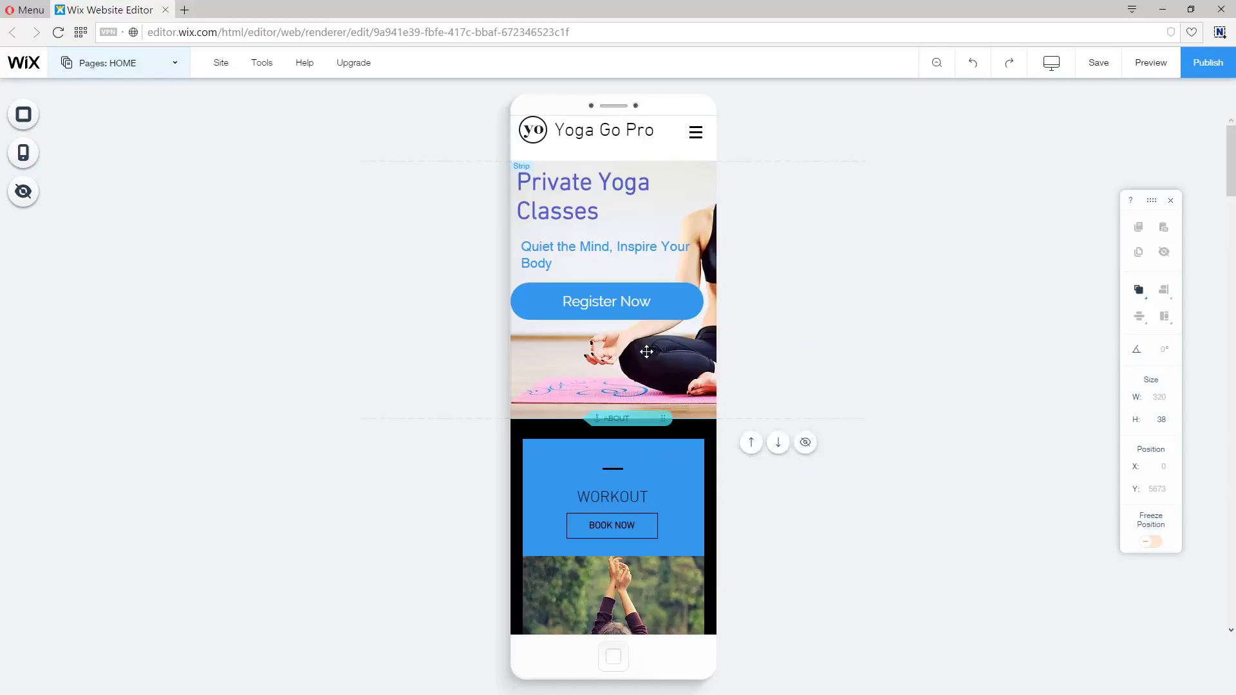
{"action": "left_click", "coordinate": [672, 304]}
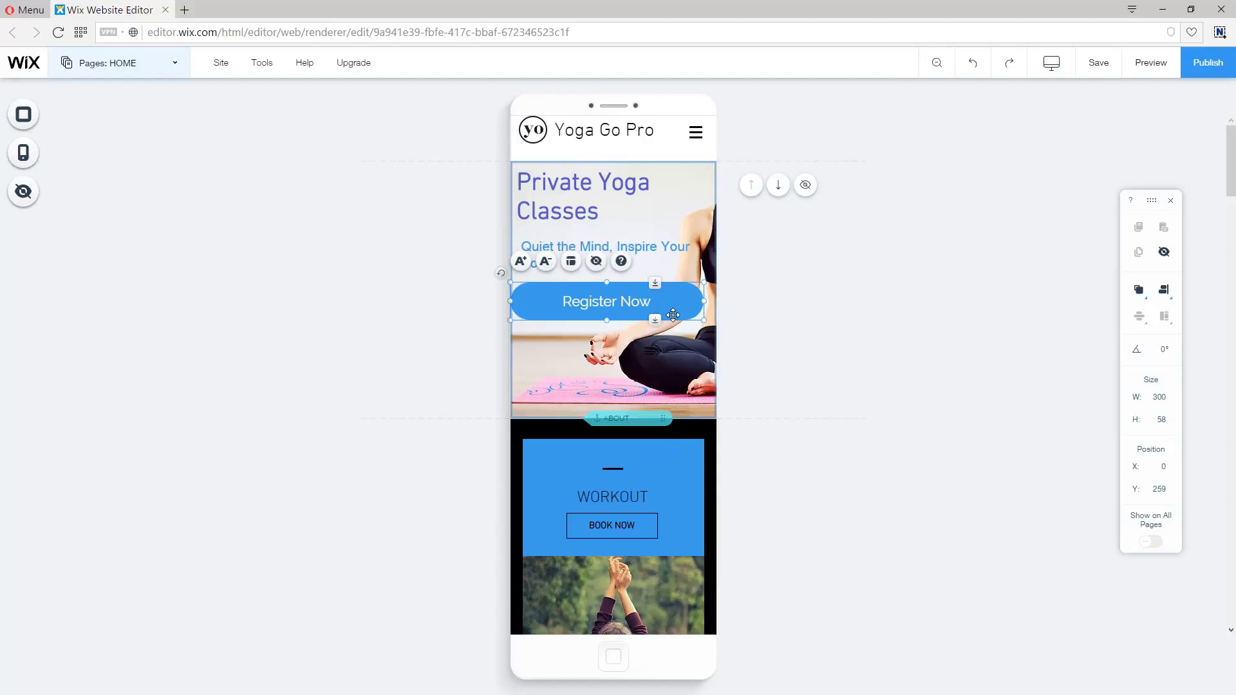
{"action": "left_click", "coordinate": [585, 185]}
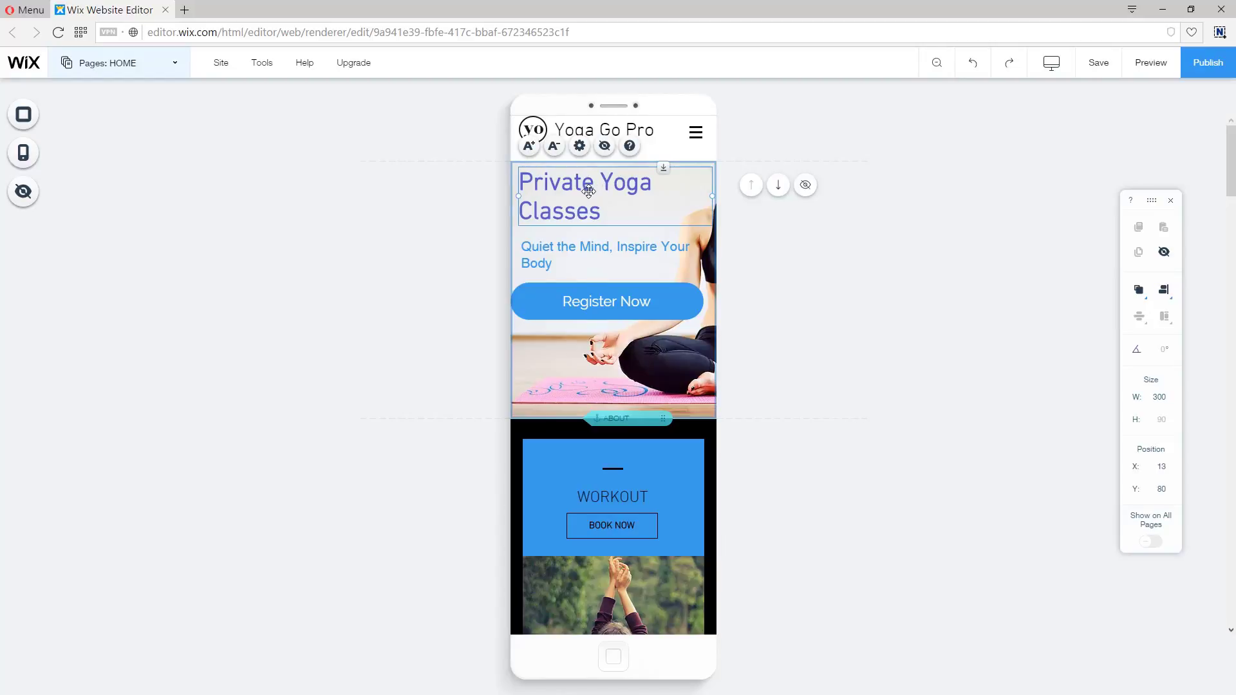
{"action": "left_click", "coordinate": [530, 149]}
{"action": "left_click", "coordinate": [529, 149]}
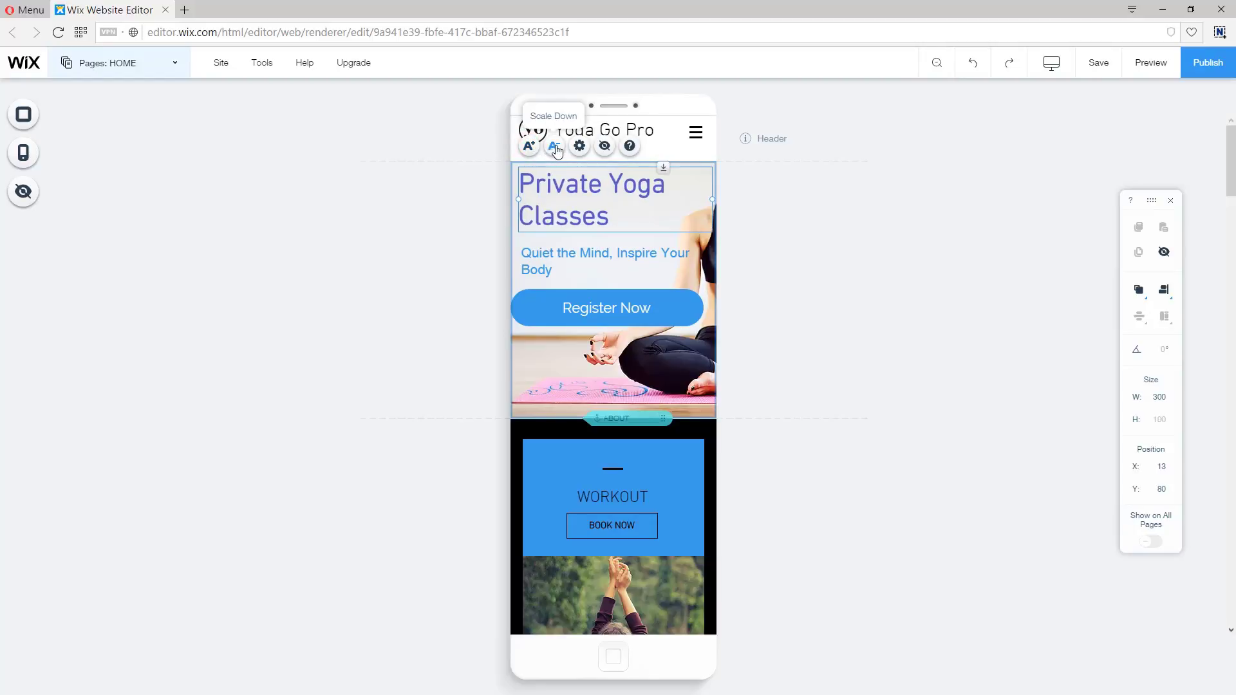
{"action": "left_click", "coordinate": [556, 148]}
{"action": "left_click", "coordinate": [555, 148]}
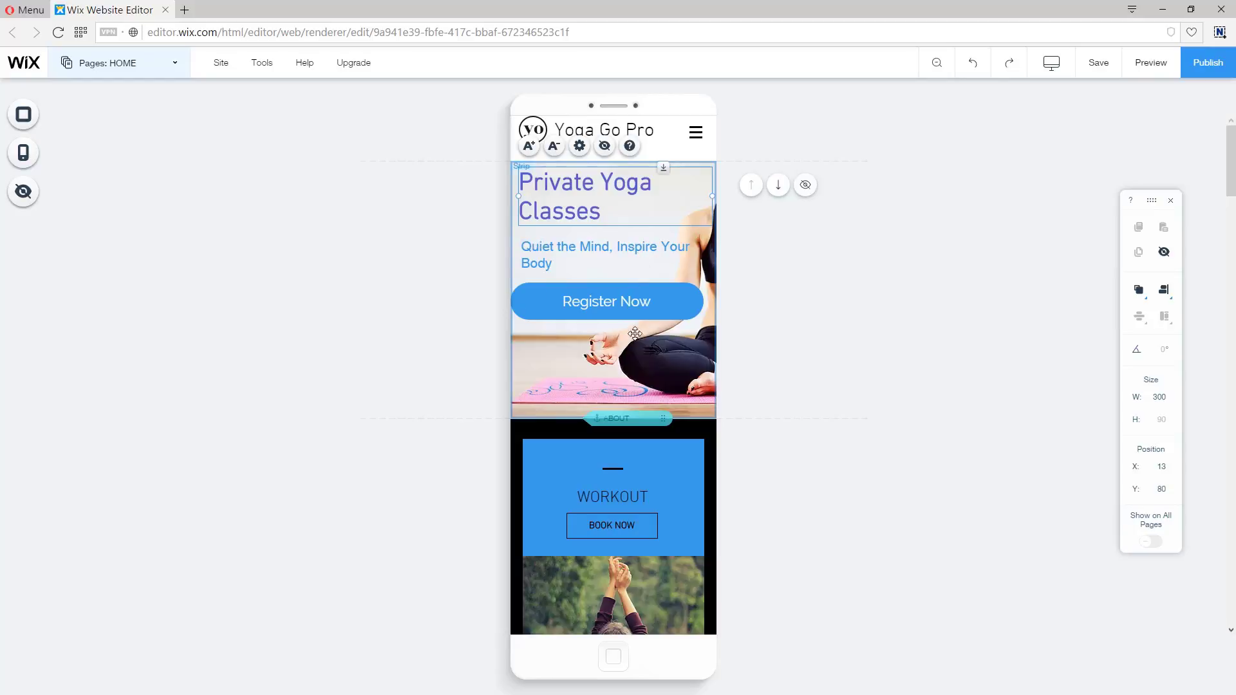
Step: Center-align the hero title, subtitle and Register Now button as one 300-wide block at x 6, y 80
{"action": "left_click", "coordinate": [674, 307]}
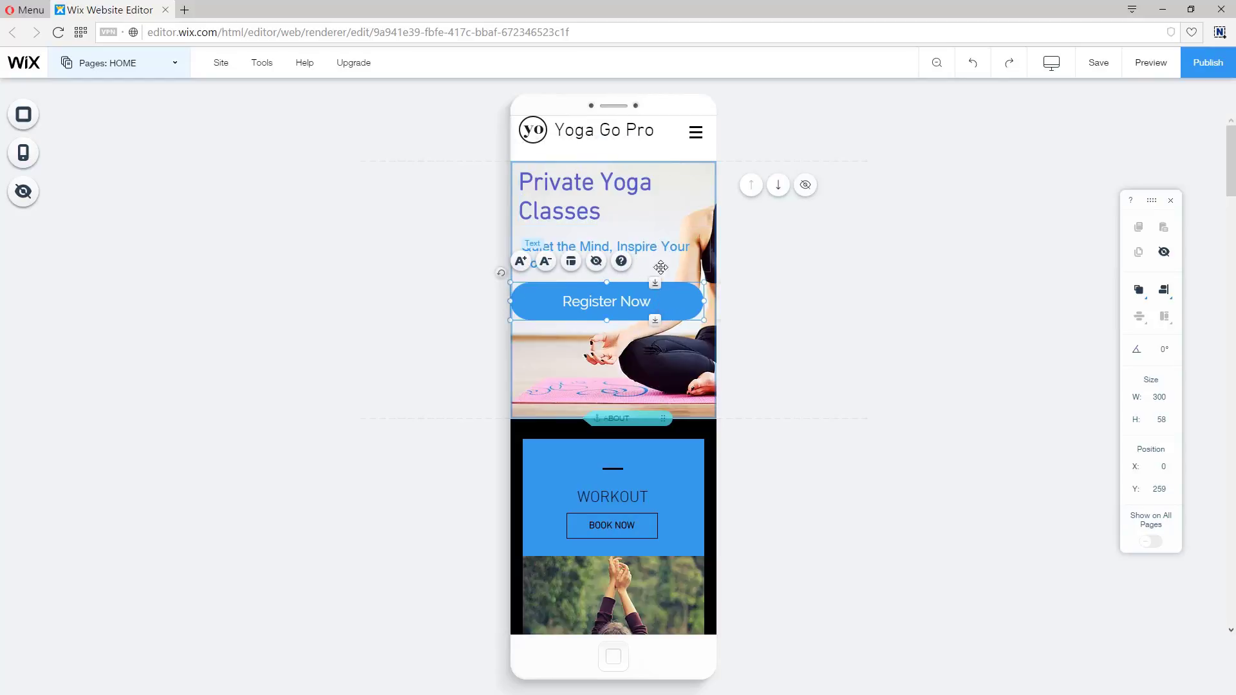
{"action": "mouse_move", "coordinate": [599, 293]}
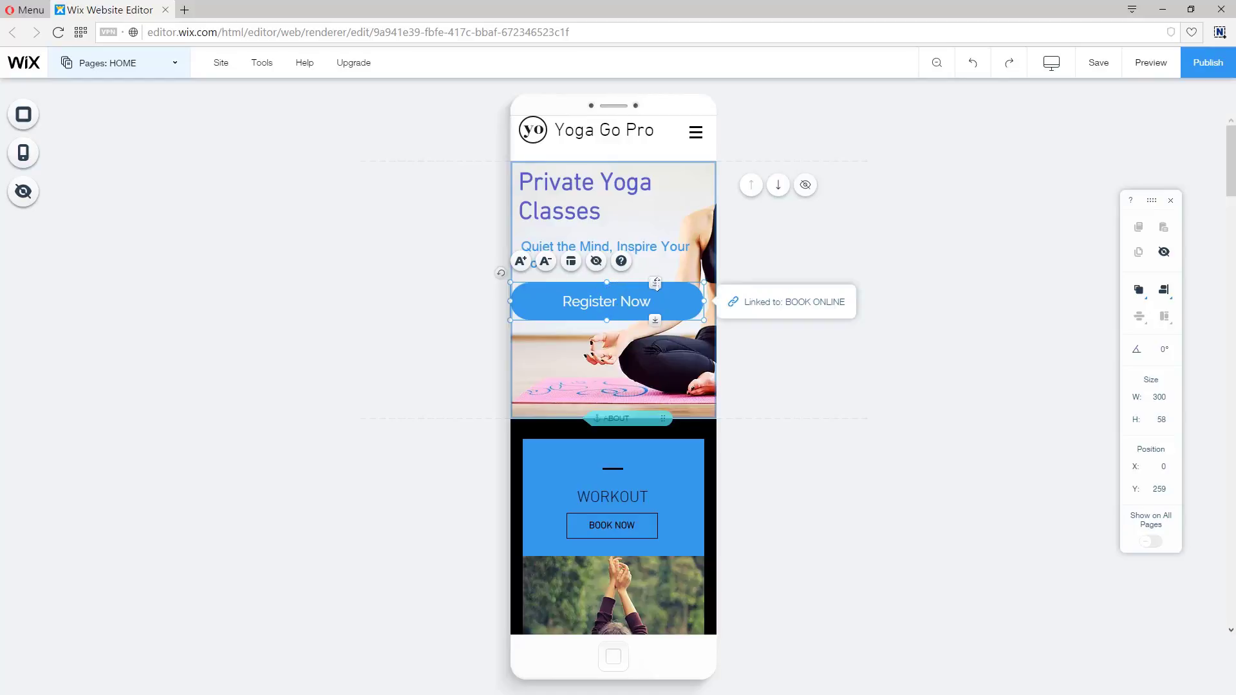
{"action": "left_click", "coordinate": [665, 246], "text": "shift"}
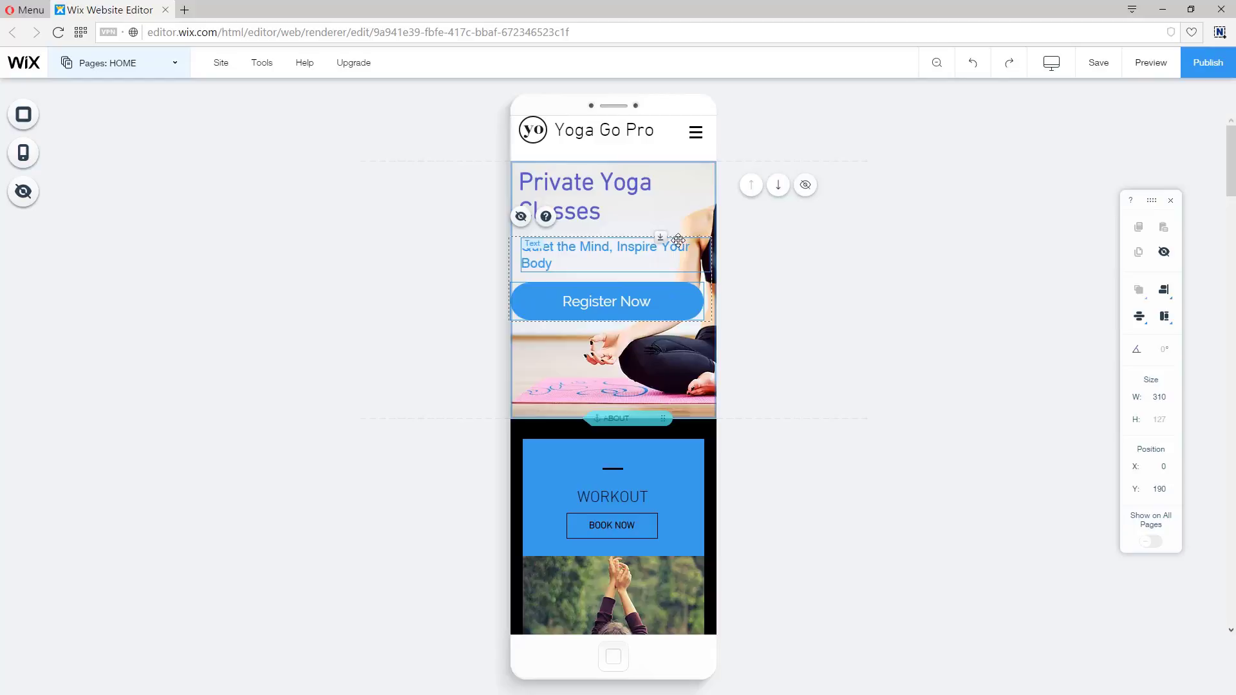
{"action": "left_click", "coordinate": [623, 186], "text": "shift"}
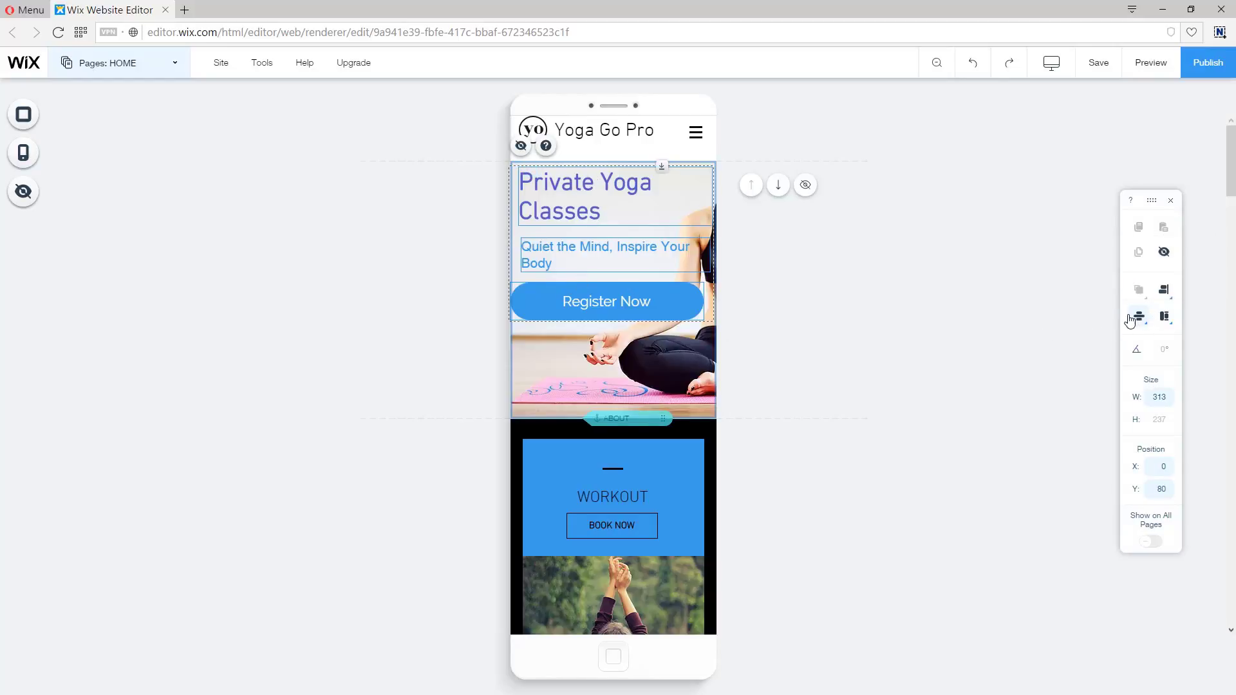
{"action": "left_click", "coordinate": [1166, 293]}
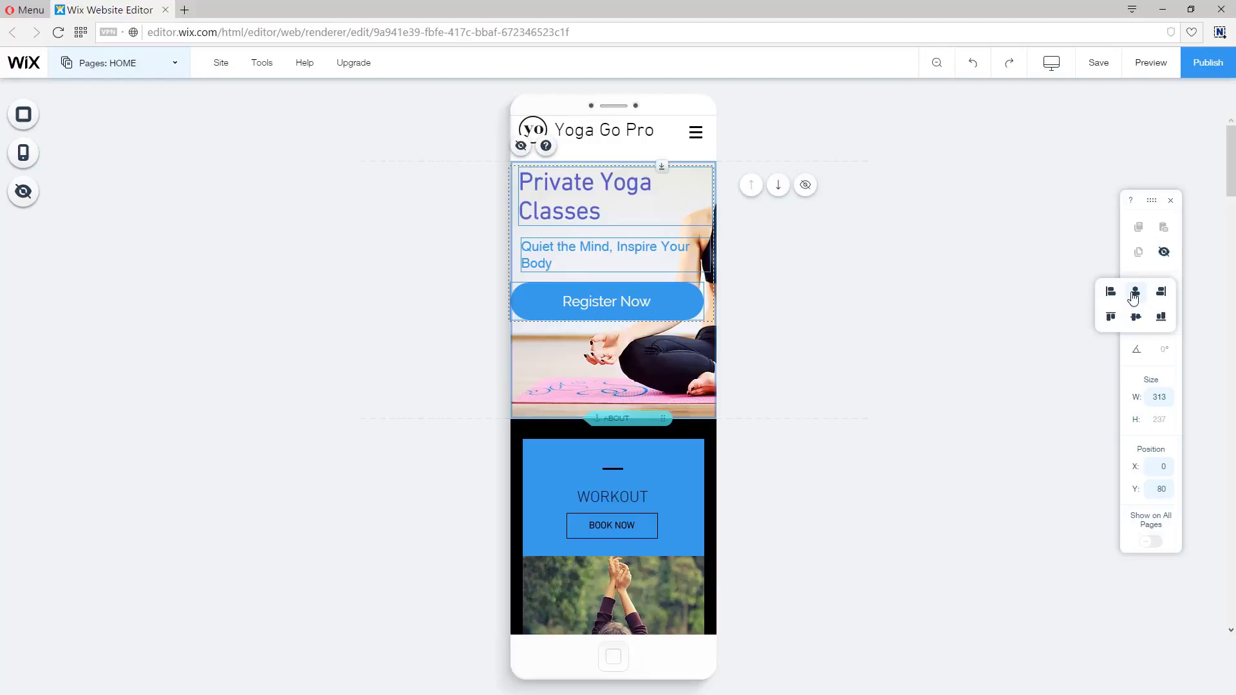
{"action": "left_click", "coordinate": [1135, 295]}
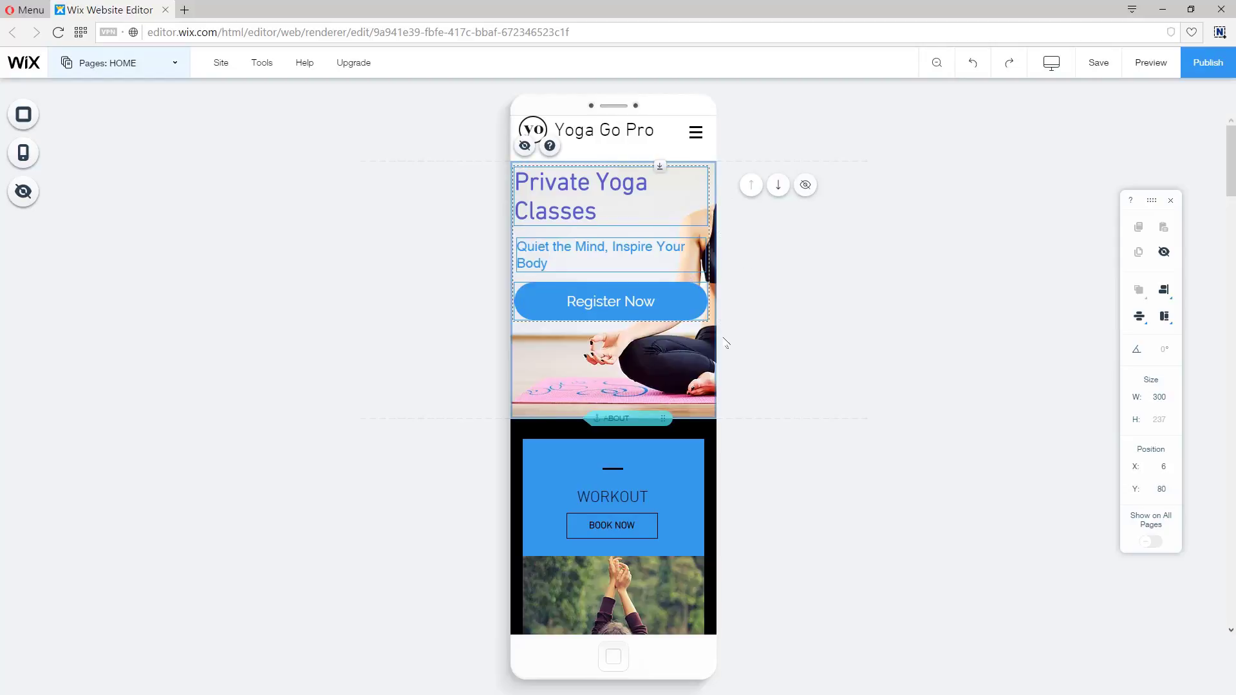
{"action": "left_click", "coordinate": [771, 369]}
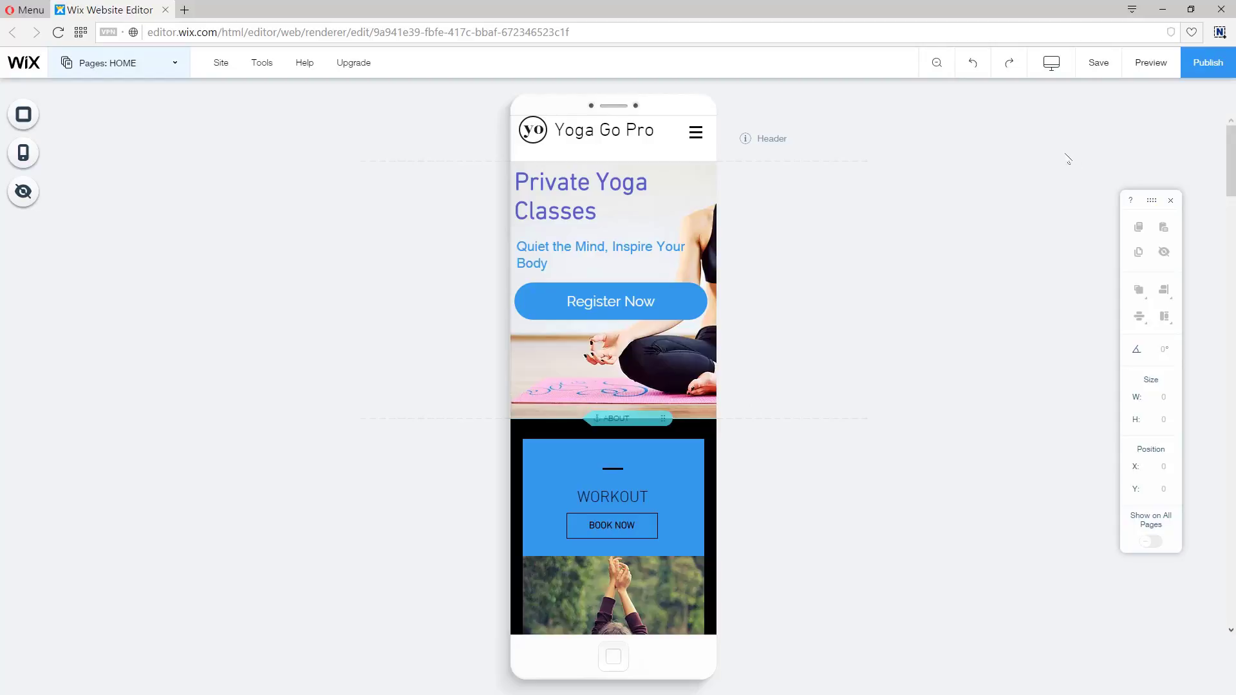
Step: Save the yoga site and publish it live
{"action": "left_click", "coordinate": [1101, 64]}
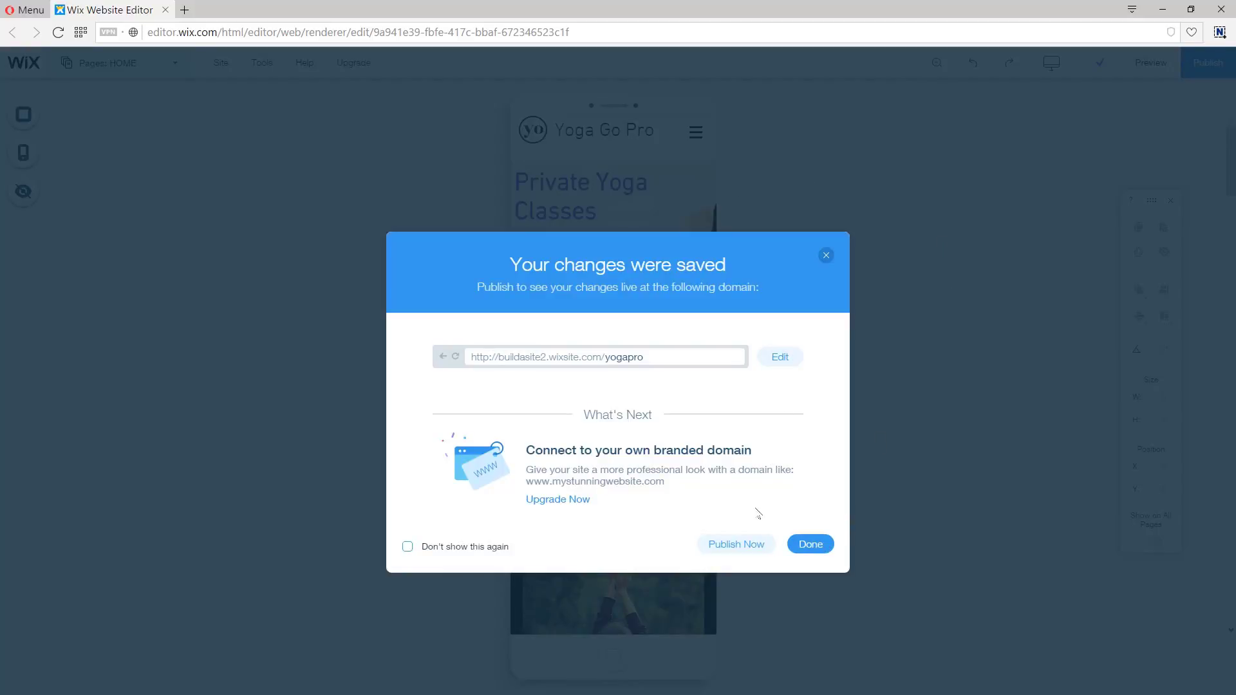
{"action": "left_click", "coordinate": [736, 544]}
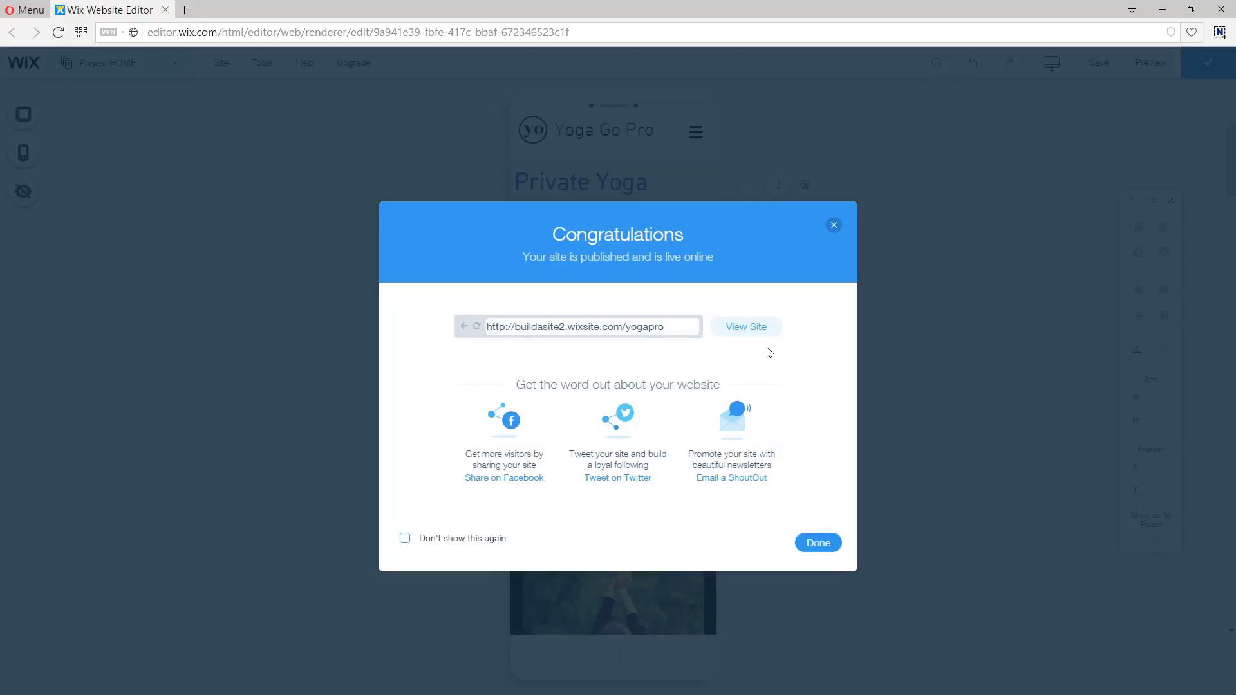